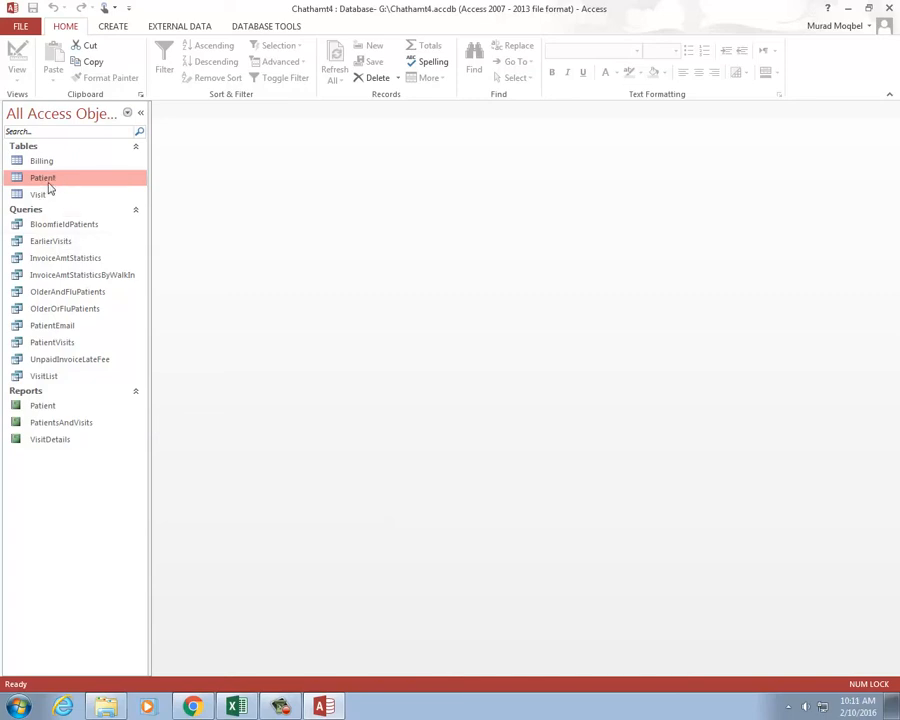
- Start a Form Wizard form from the Patient table with all its fields and the Columnar layout
left_click(113, 26)
left_click(360, 46)
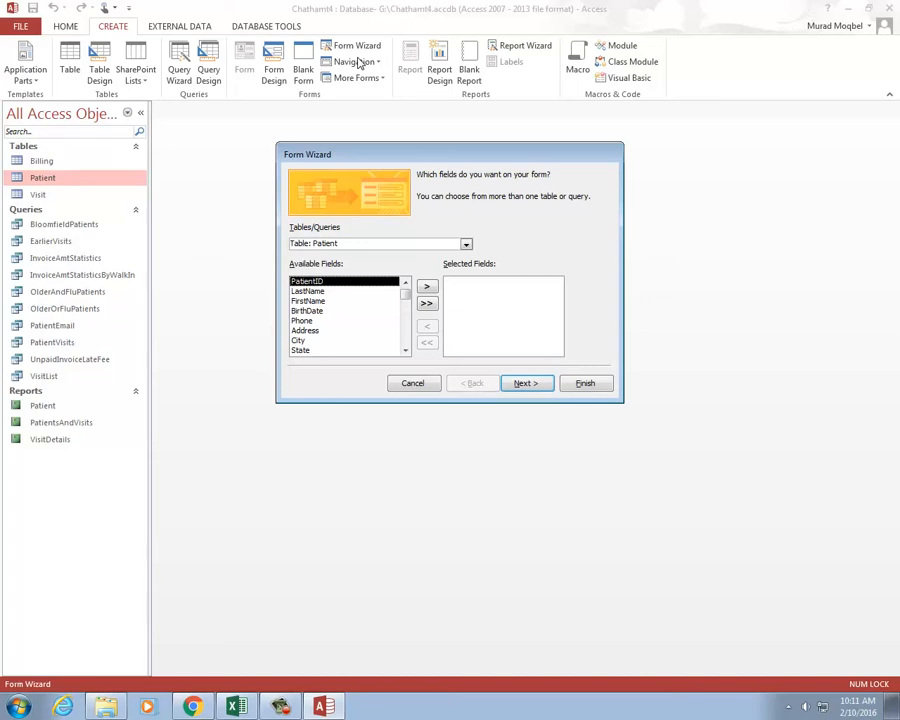
left_click_drag(446, 159, 436, 148)
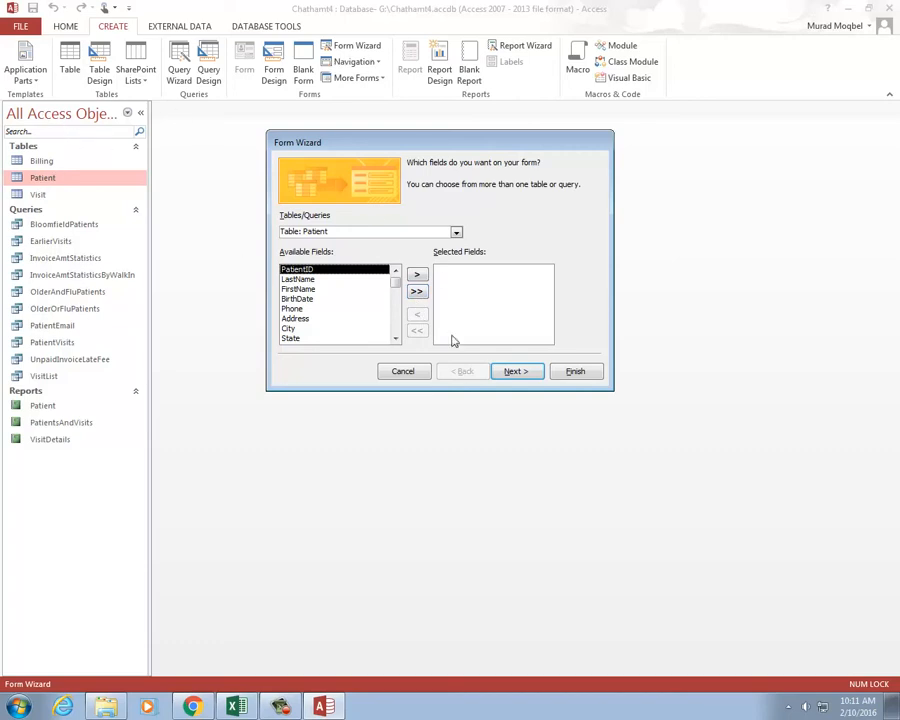
left_click(417, 293)
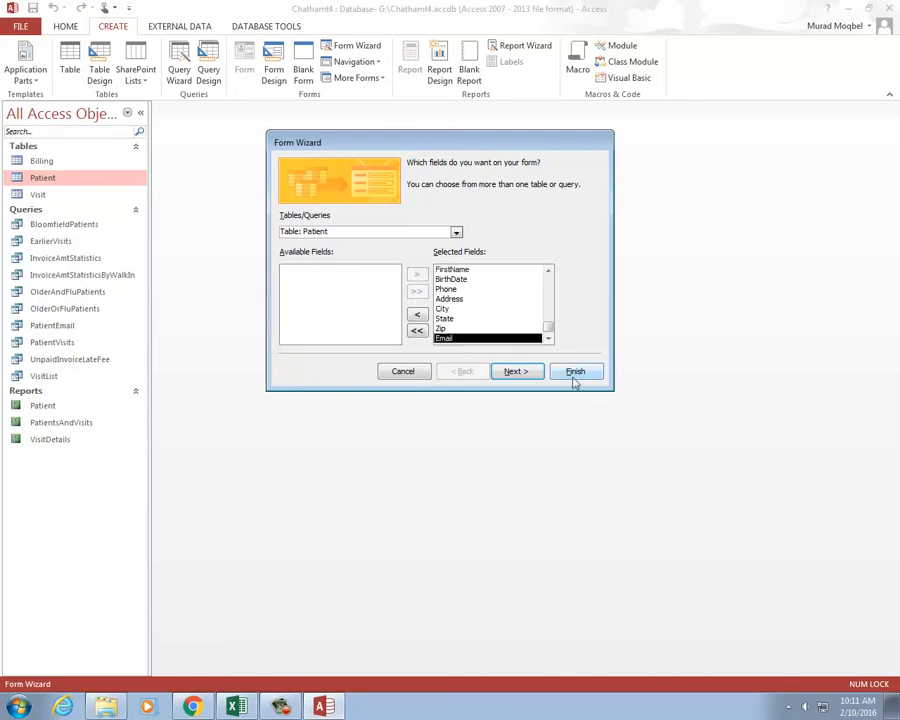
left_click(515, 372)
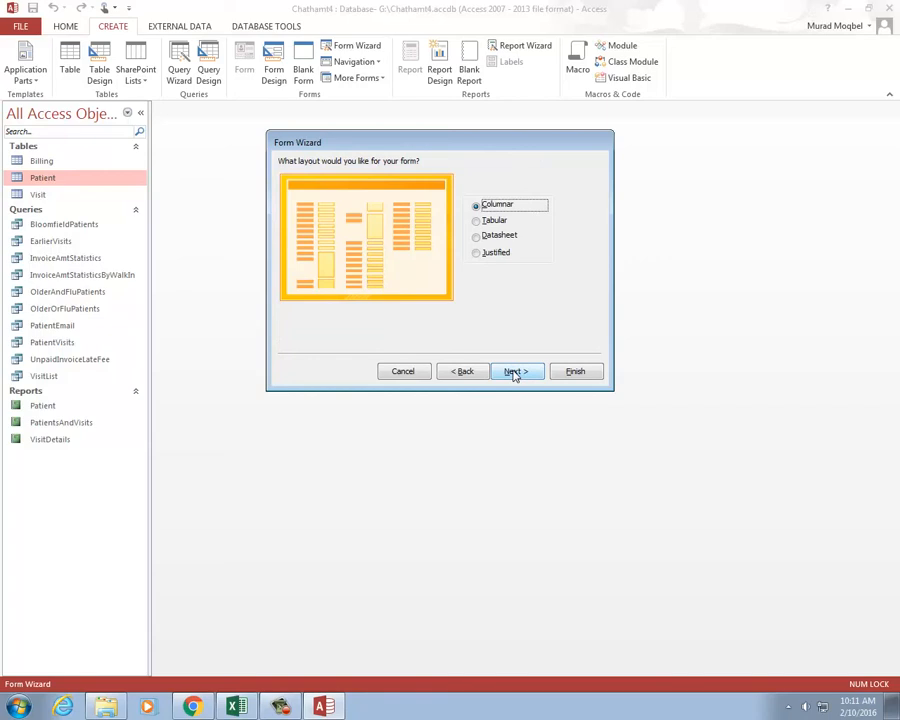
left_click(515, 372)
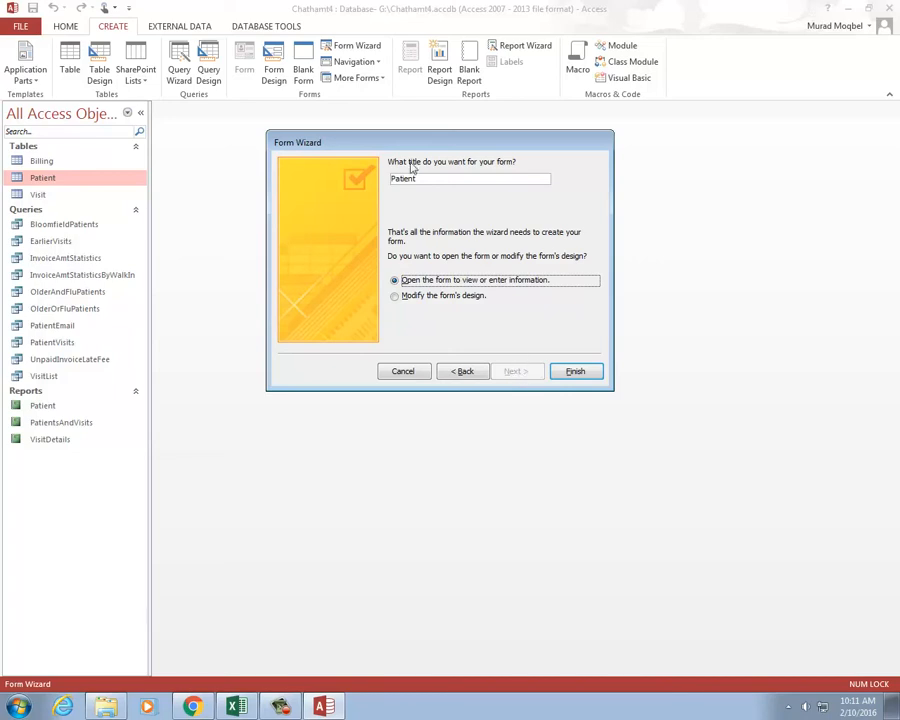
- Title the form frmPatient and finish the wizard, opening the form to view information
left_click(418, 181)
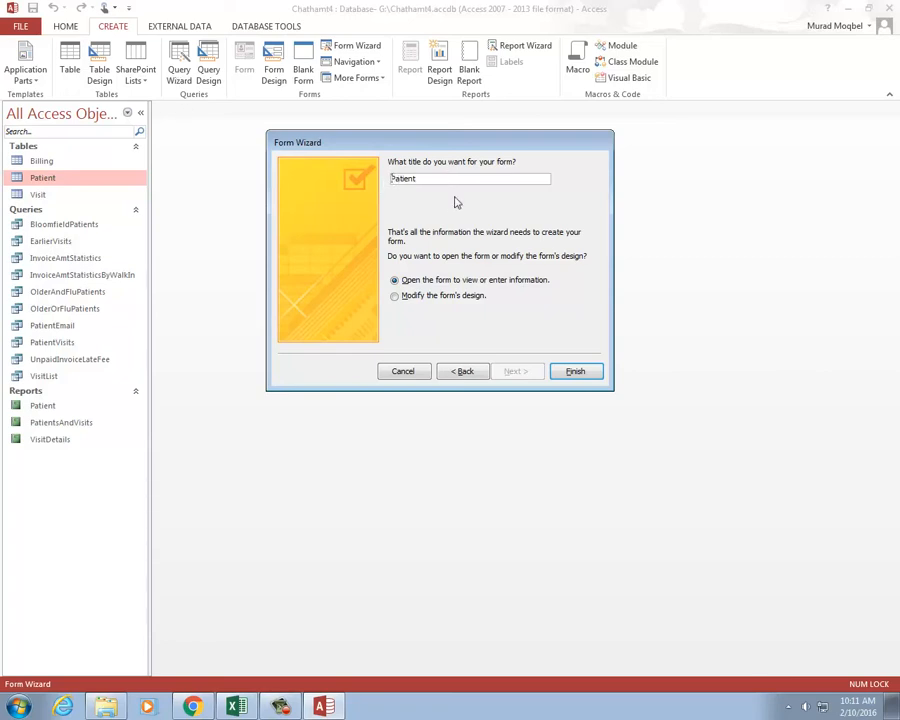
type("tbl")
key("BackSpace")
key("BackSpace")
key("BackSpace")
type("frm")
left_click(576, 372)
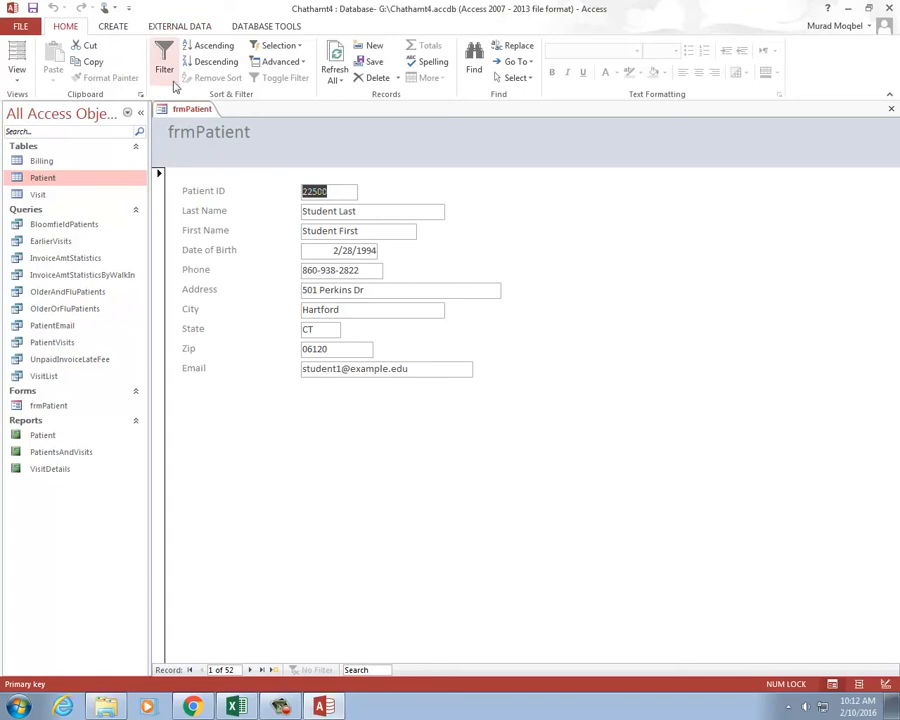
- Display the form in Layout view and change its header title to Patient
left_click(15, 84)
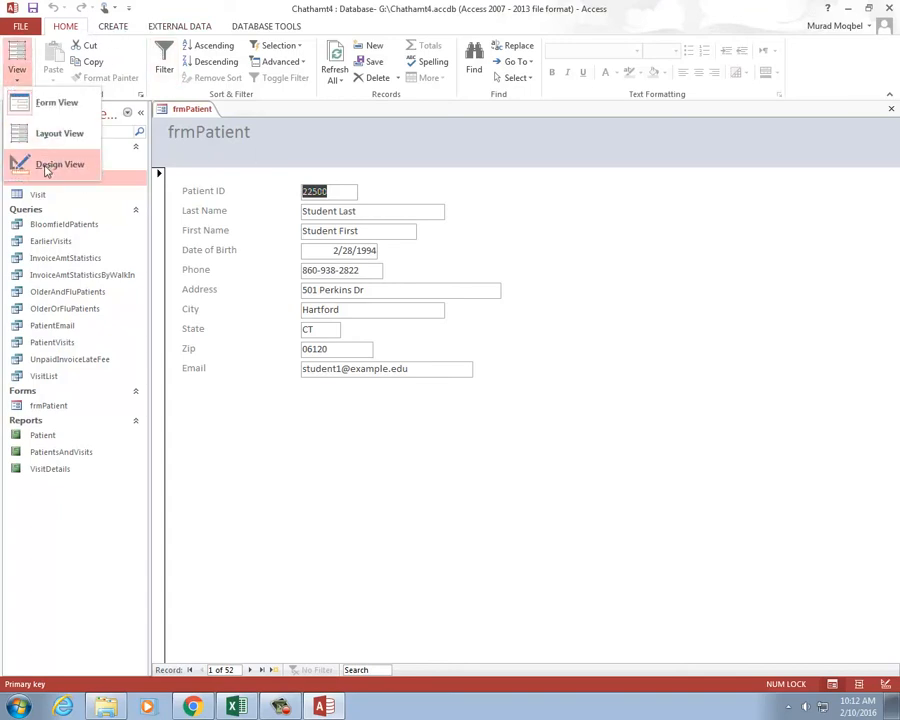
left_click(55, 165)
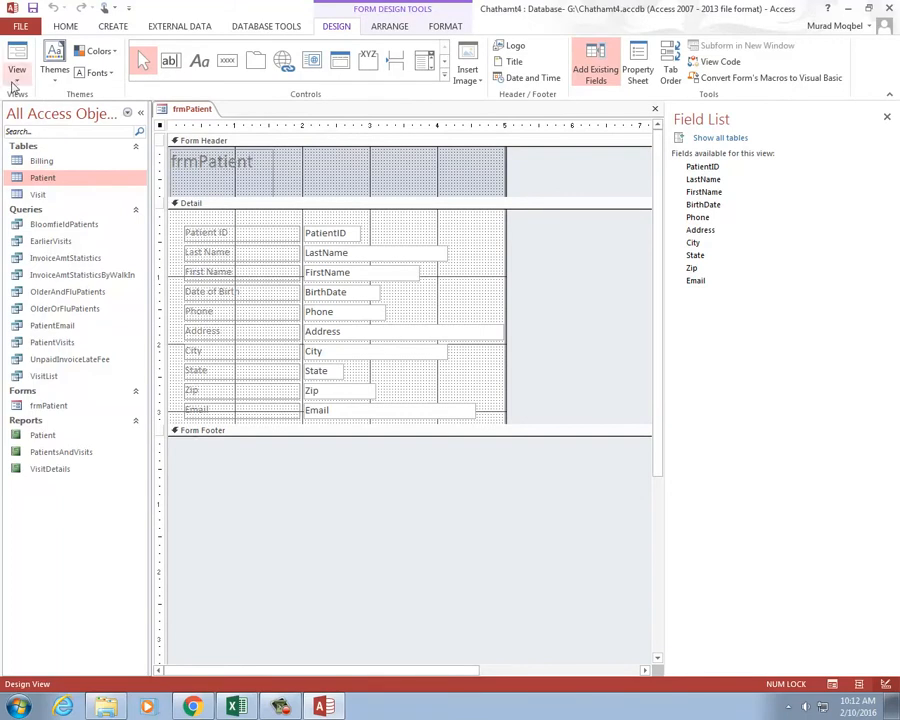
left_click(15, 84)
left_click(40, 130)
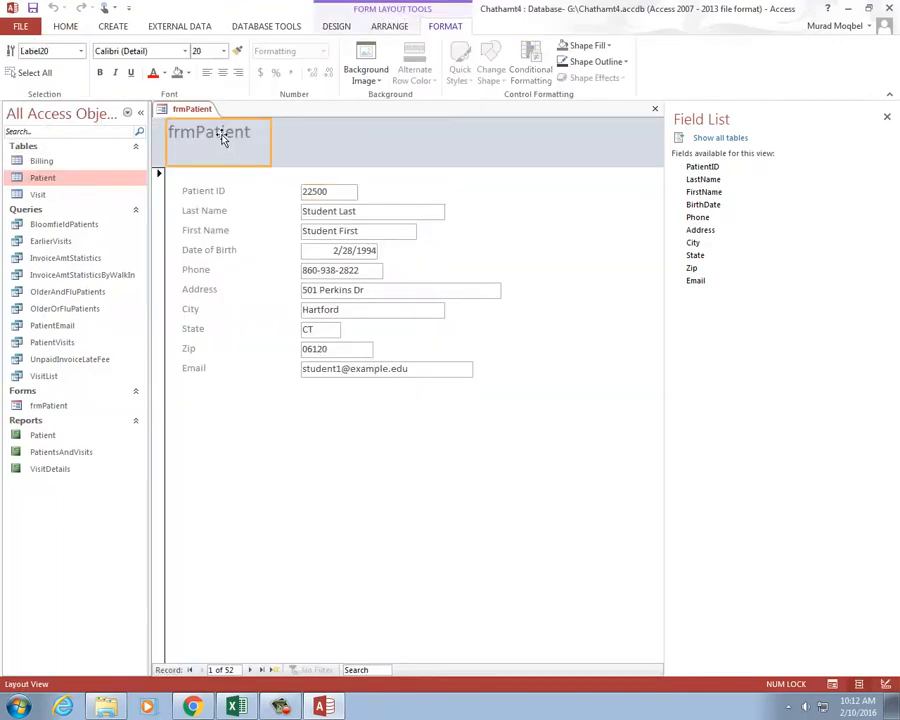
double_click(222, 138)
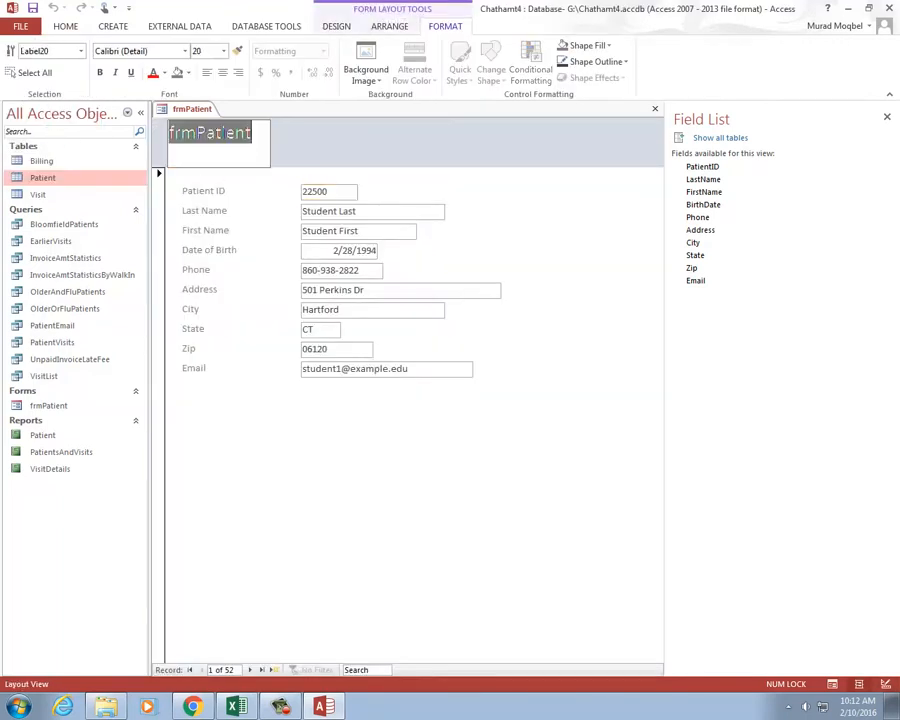
left_click(280, 154)
left_click(225, 142)
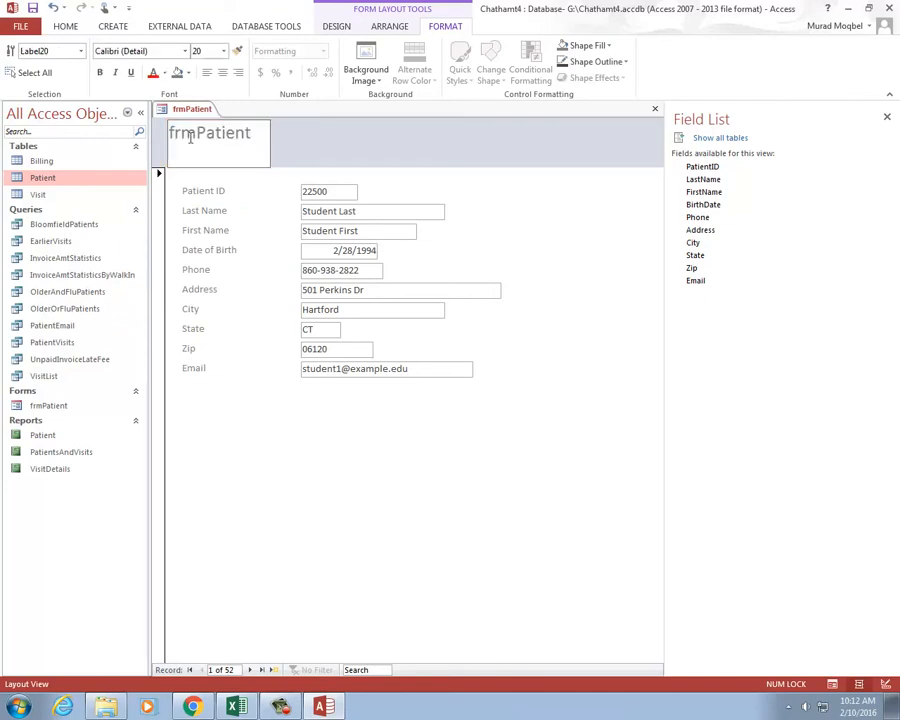
left_click_drag(196, 134, 148, 135)
key("Delete")
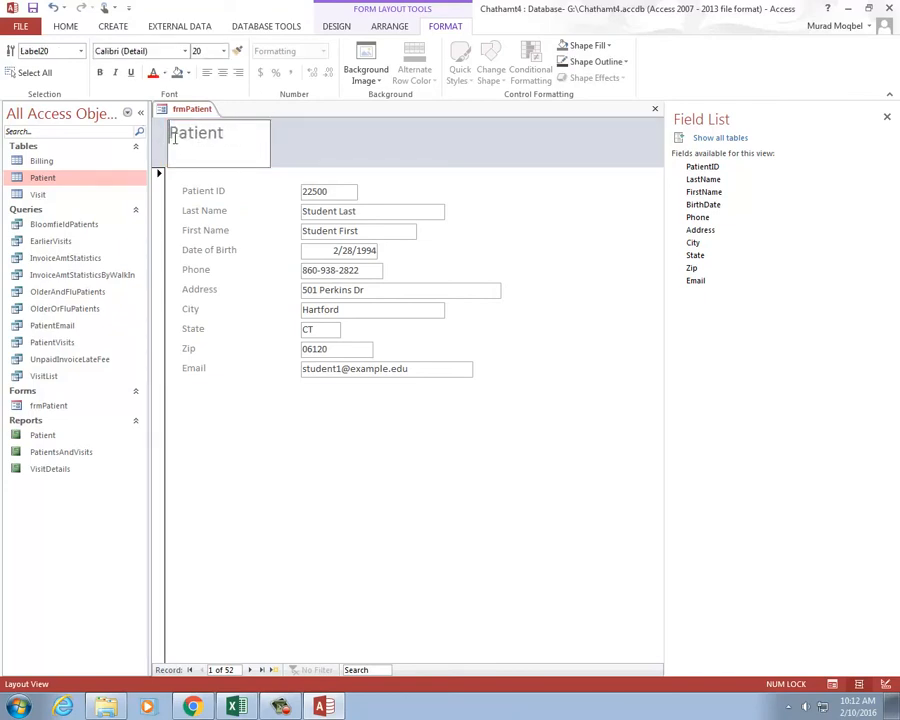
left_click(304, 148)
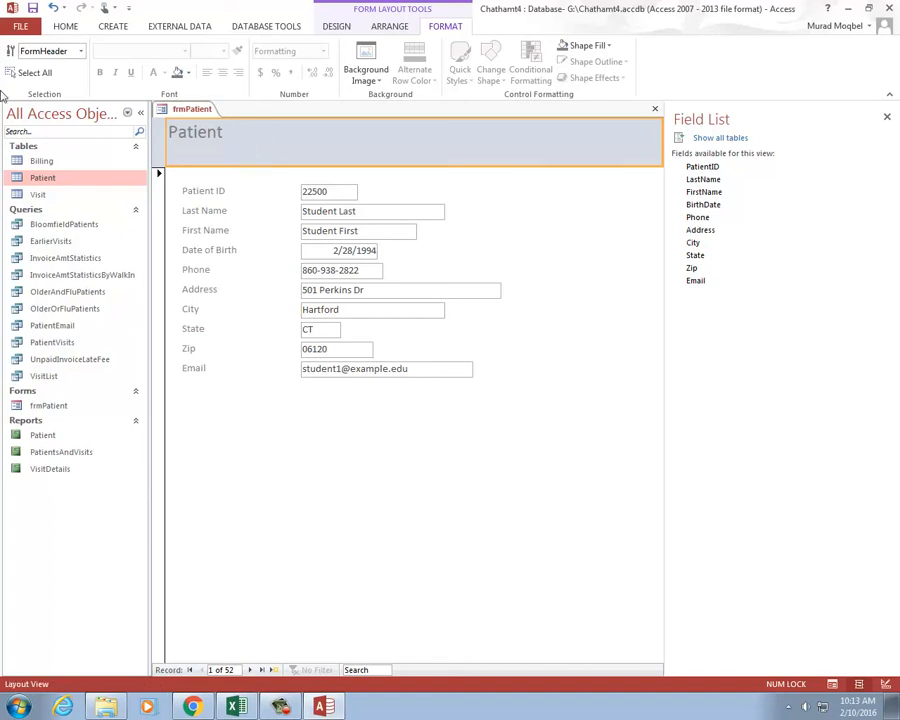
- Insert Medical.bmp from the Access1 Tutorial data folder as the logo in the form header
left_click(330, 27)
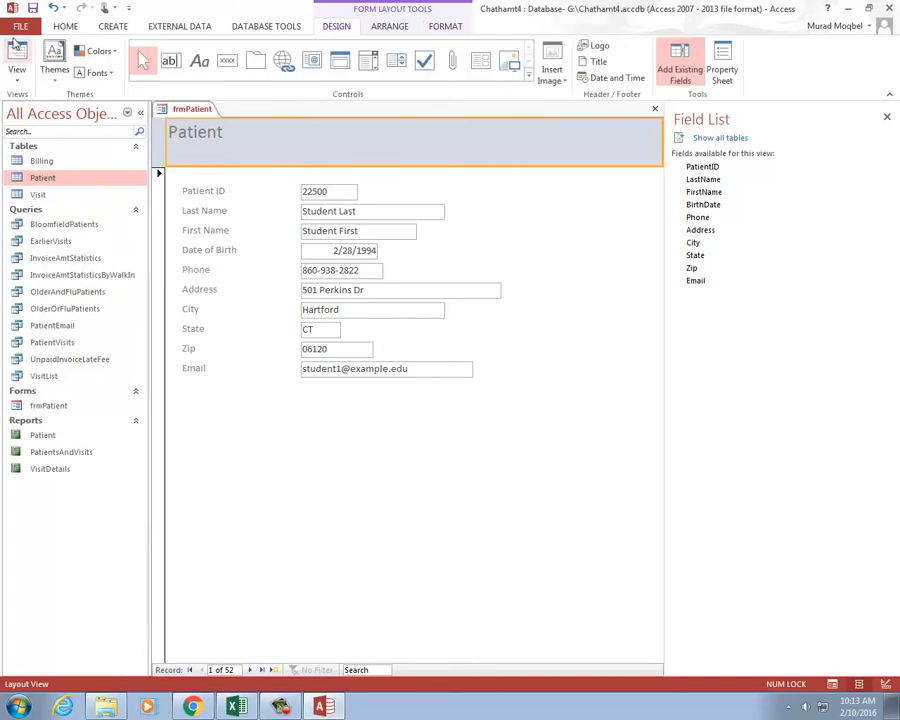
left_click(17, 70)
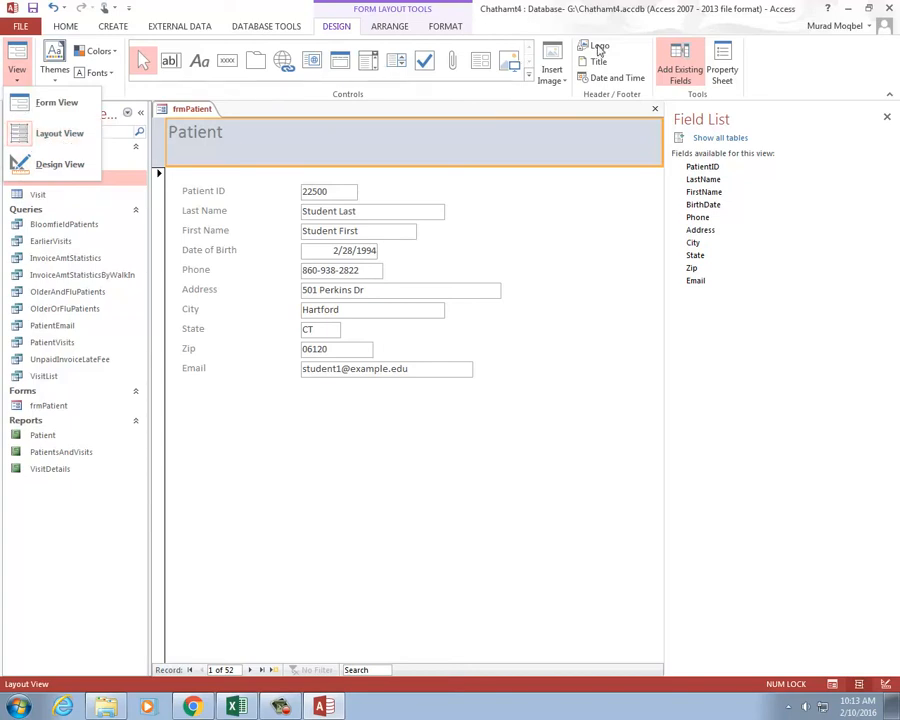
left_click(240, 22)
left_click(598, 45)
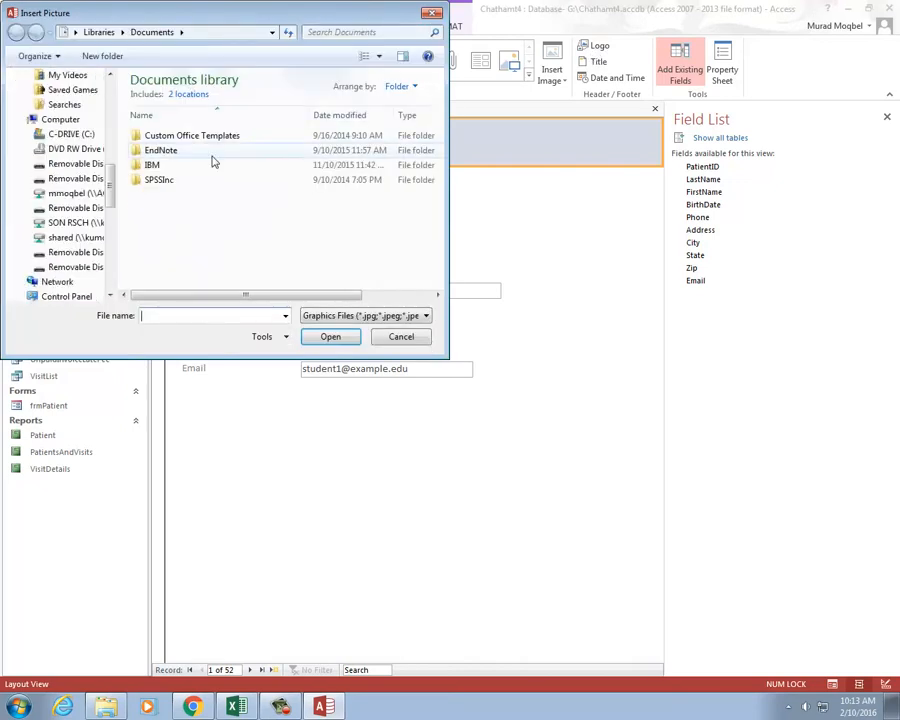
left_click_drag(110, 192, 113, 165)
left_click(73, 137)
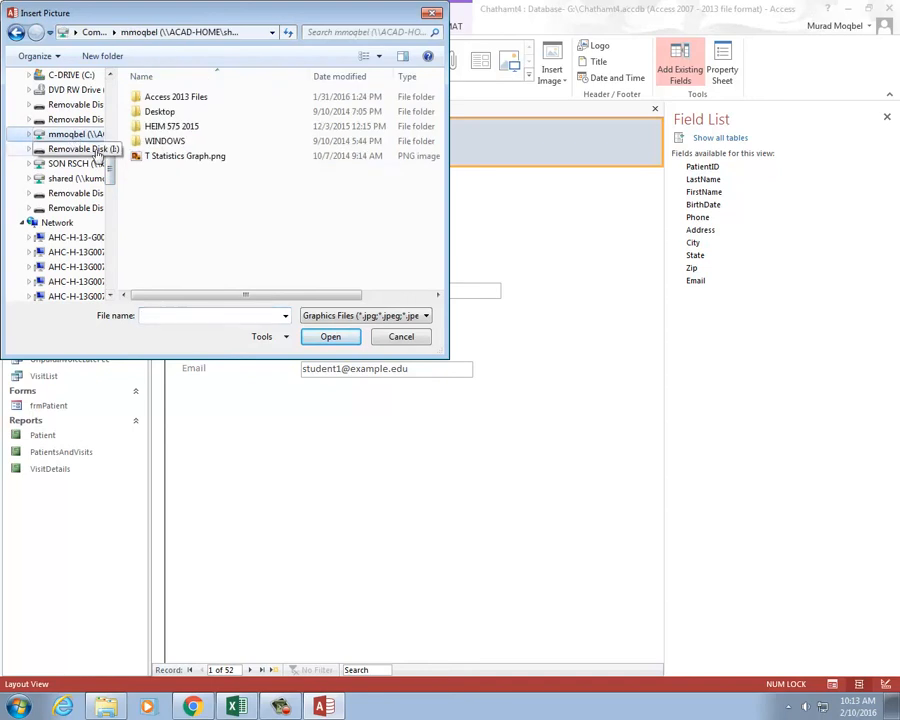
double_click(156, 95)
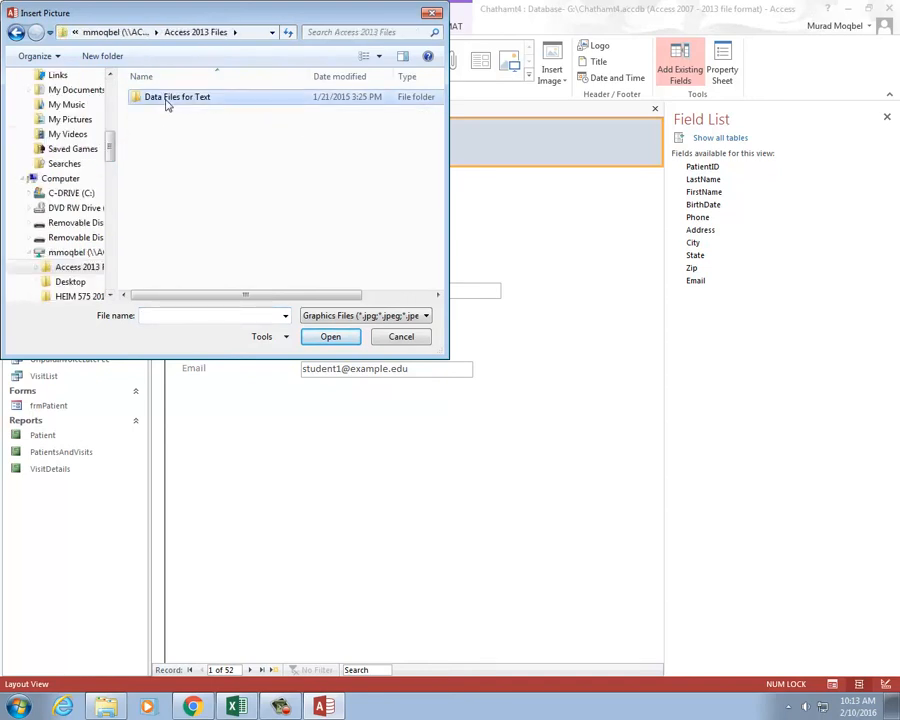
double_click(168, 100)
double_click(170, 104)
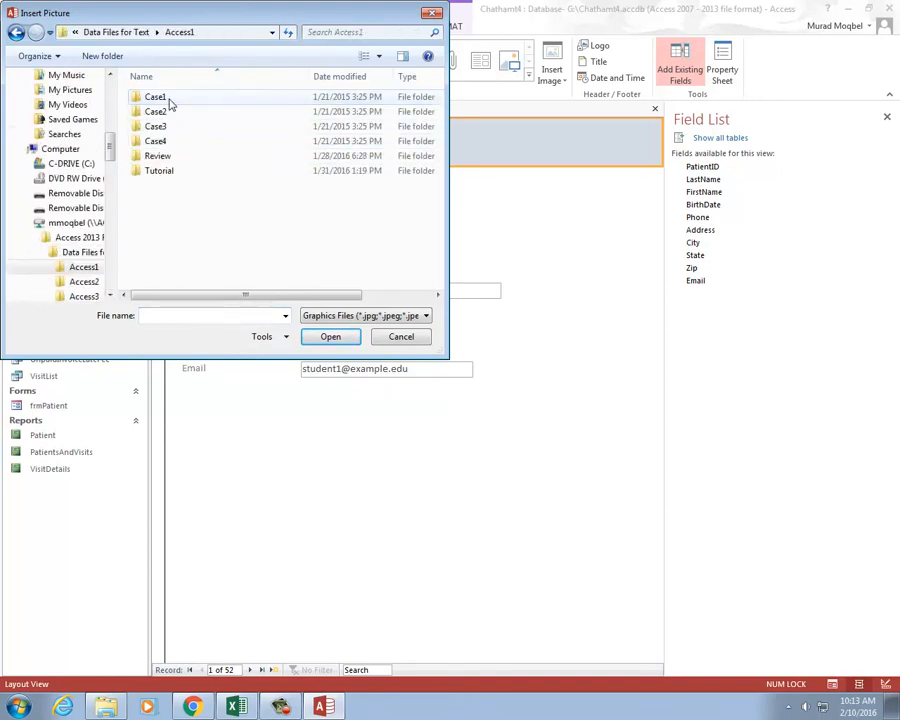
double_click(160, 170)
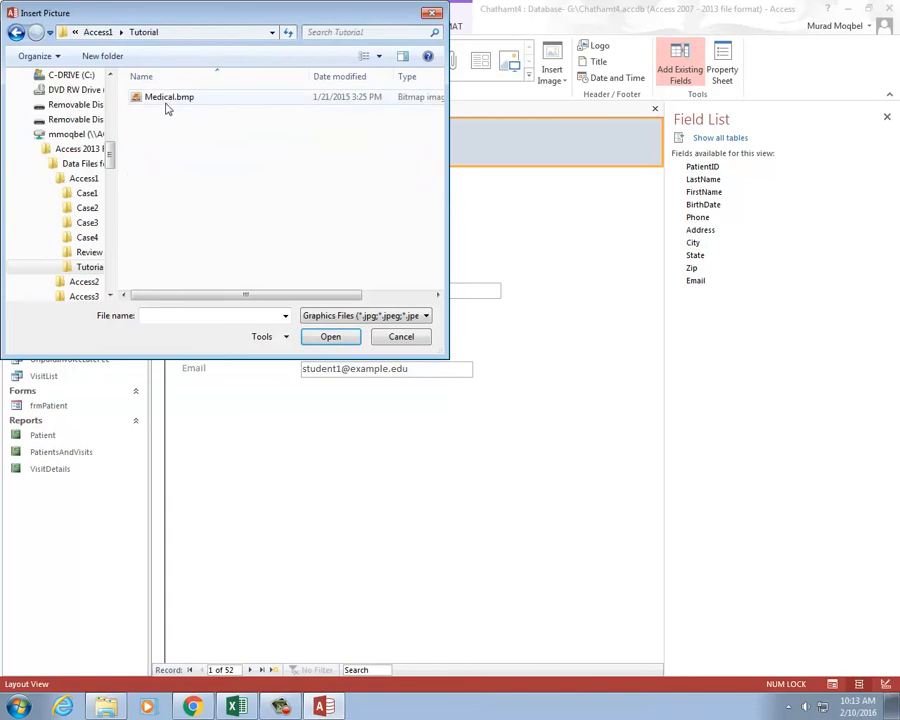
left_click(171, 100)
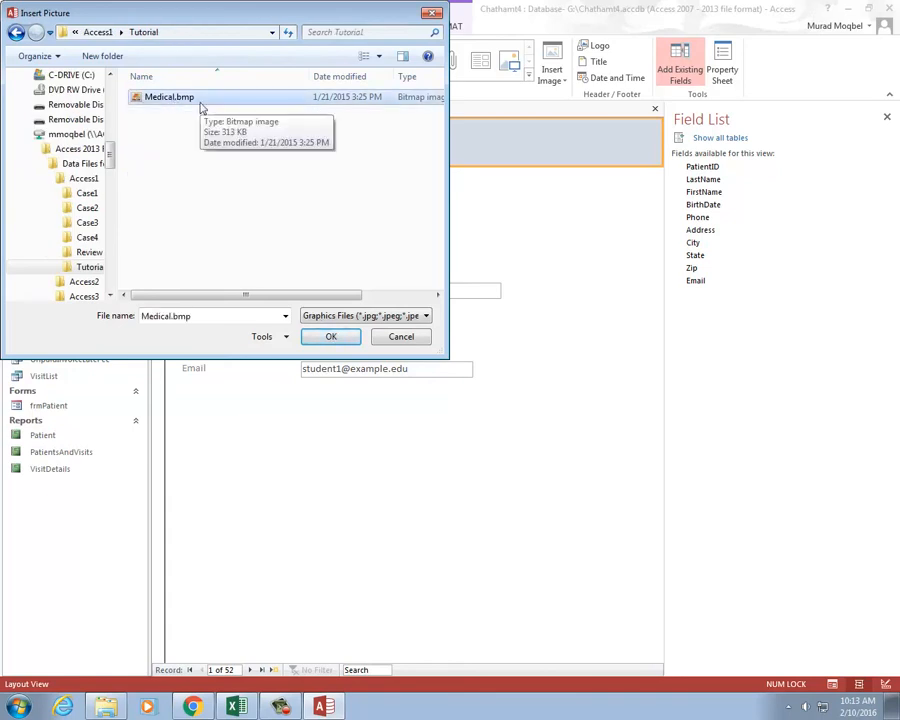
left_click(333, 337)
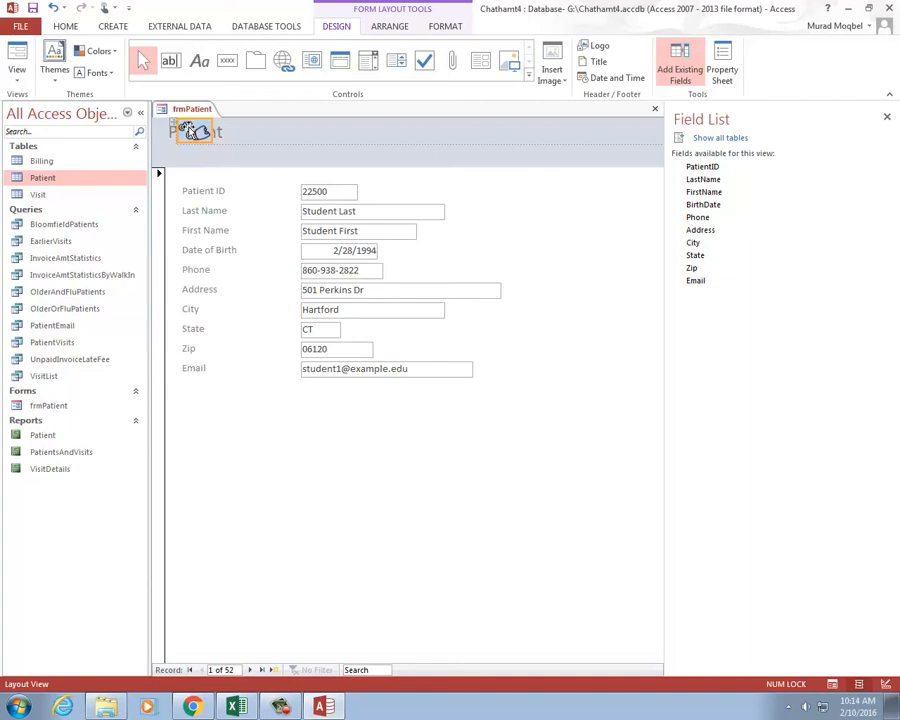
- Remove the logo from its control layout, place it just to the right of the Patient title and enlarge it
right_click(188, 131)
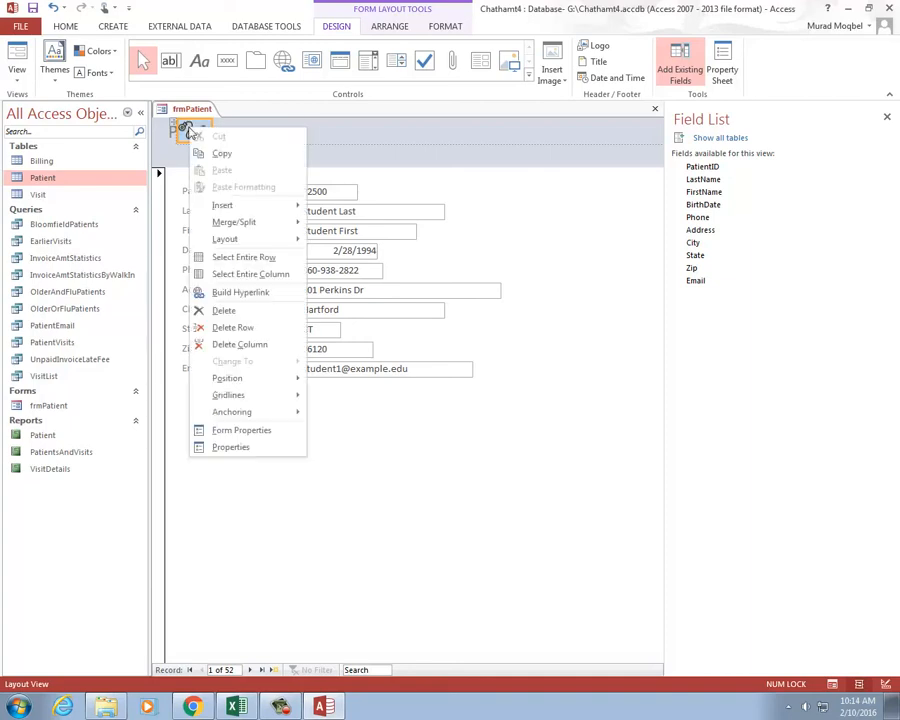
mouse_move(233, 241)
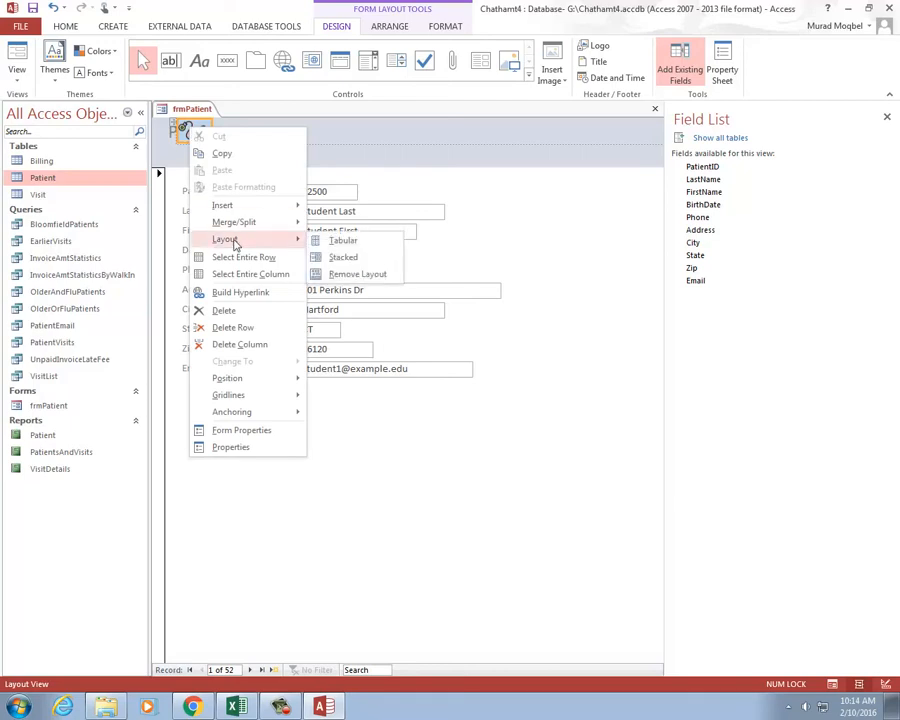
left_click(360, 276)
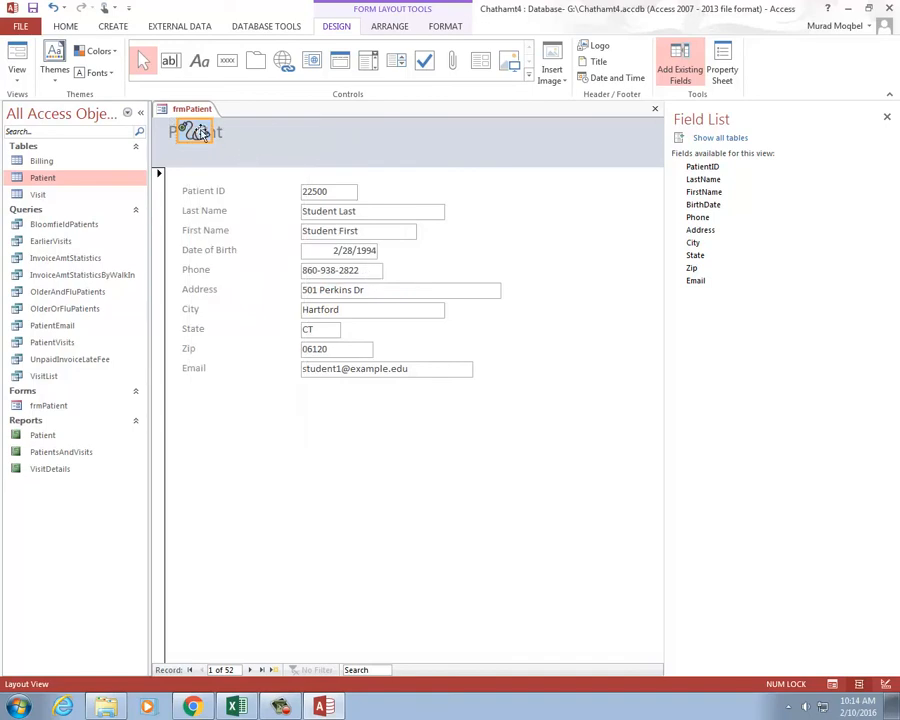
left_click_drag(197, 135, 261, 145)
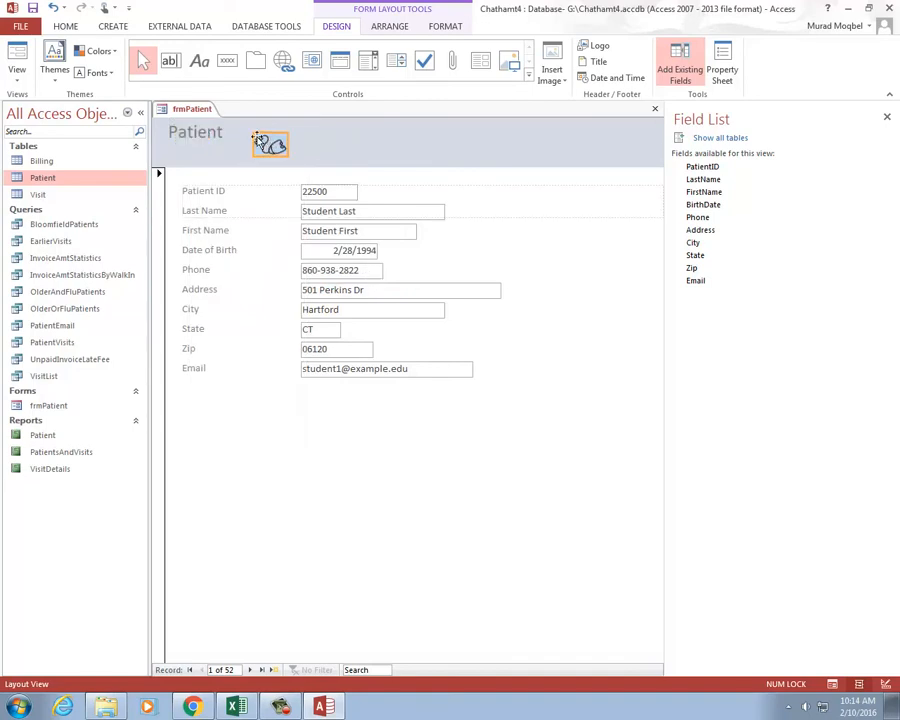
mouse_move(277, 128)
left_mouse_down()
mouse_move(298, 117)
mouse_move(268, 141)
left_mouse_up()
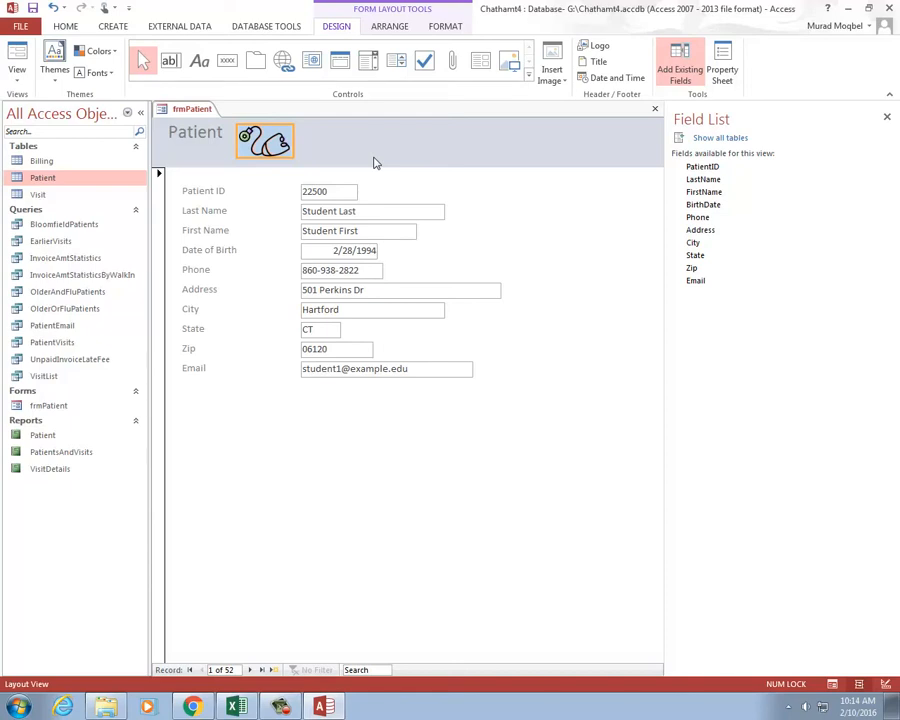
mouse_move(273, 135)
left_mouse_down()
mouse_move(285, 128)
mouse_move(273, 134)
left_mouse_up()
- Apply the light-blue Office theme to this form only
left_click(452, 26)
left_click(392, 27)
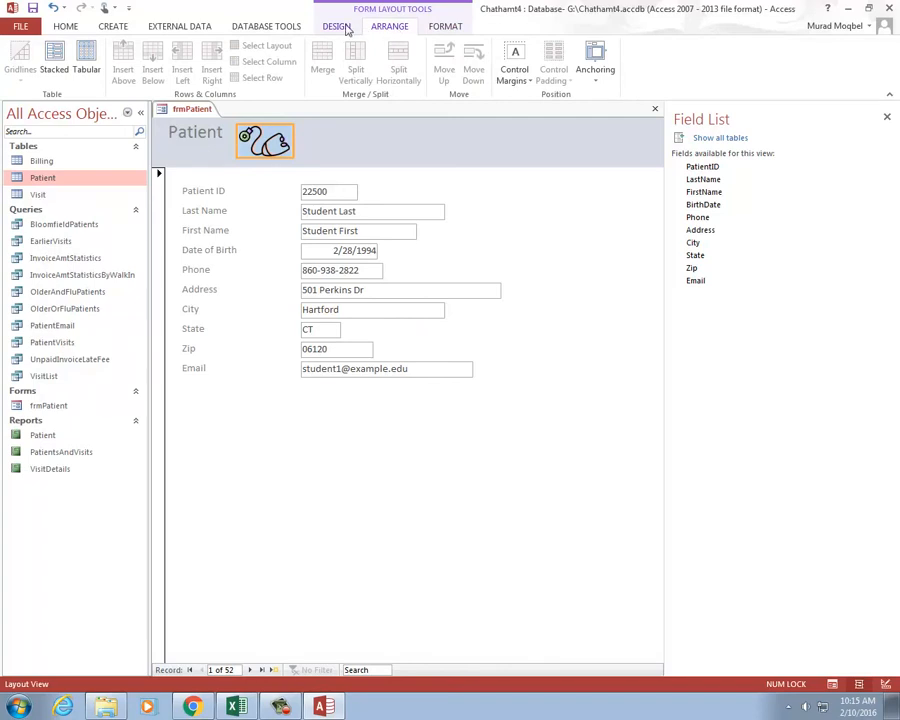
left_click(344, 28)
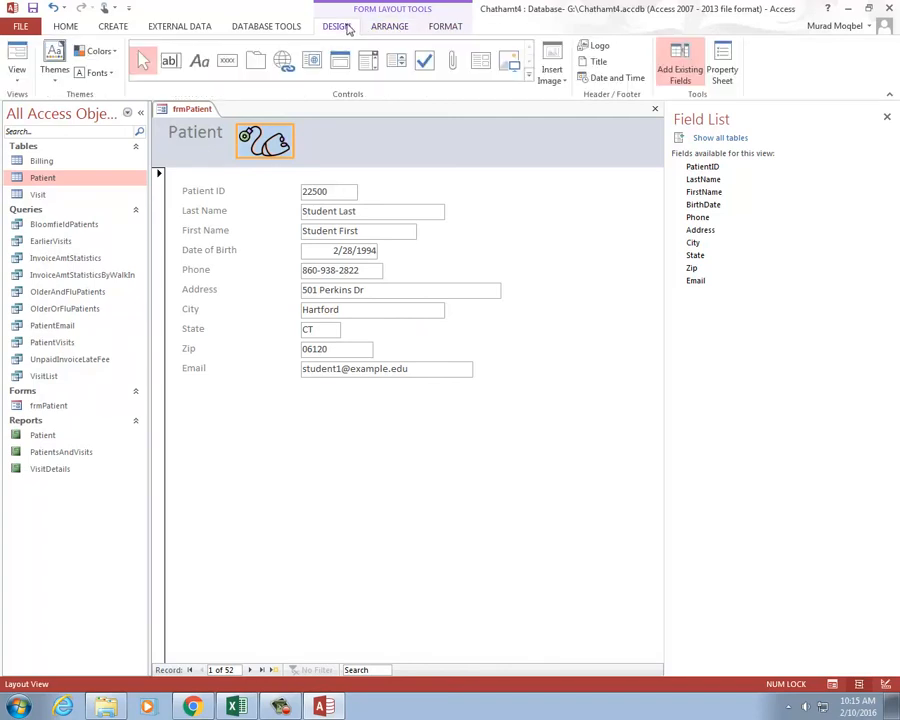
left_click(56, 72)
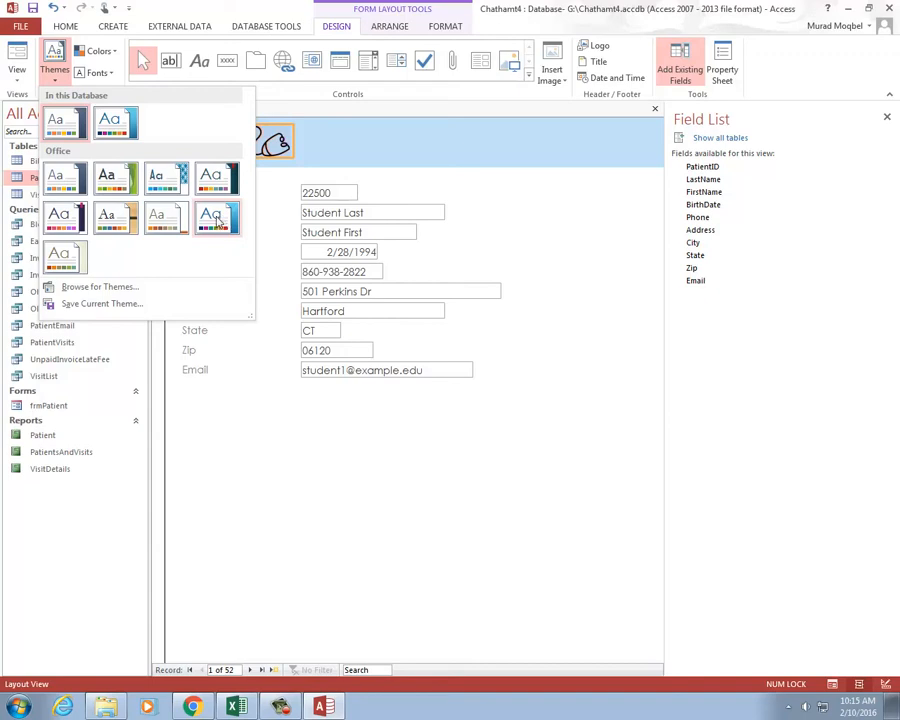
right_click(214, 216)
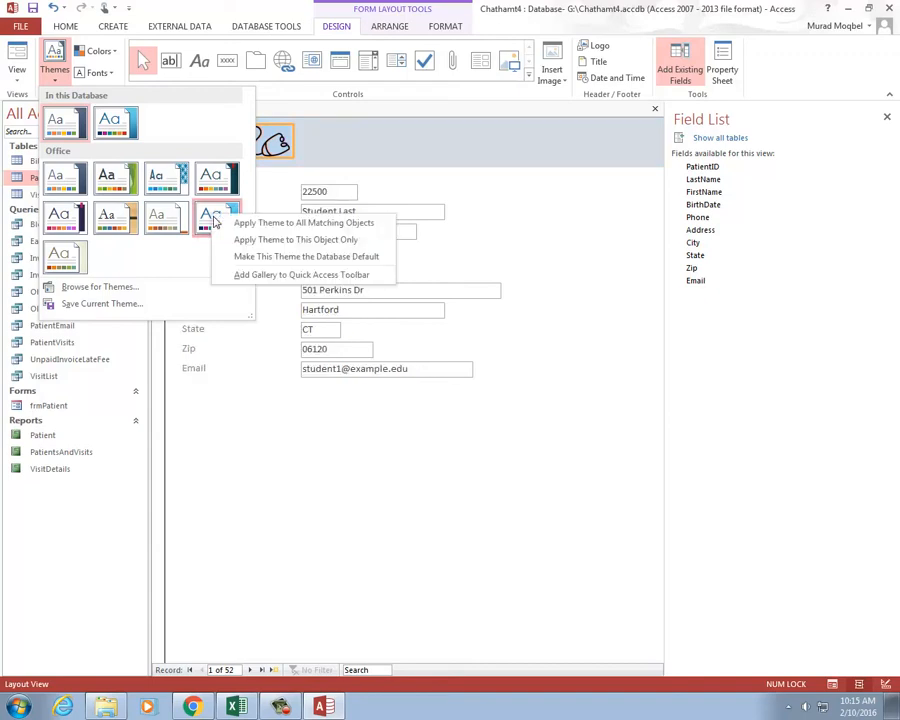
left_click(348, 240)
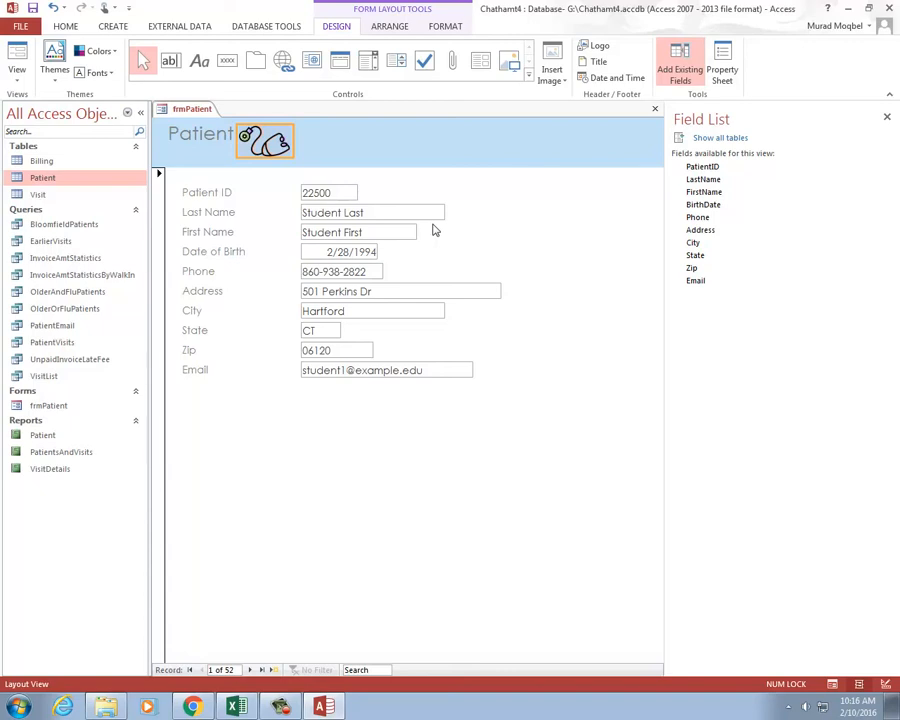
- Display the form in Form view and set the Find options for the Address field to match Any Part of Field
left_click(17, 60)
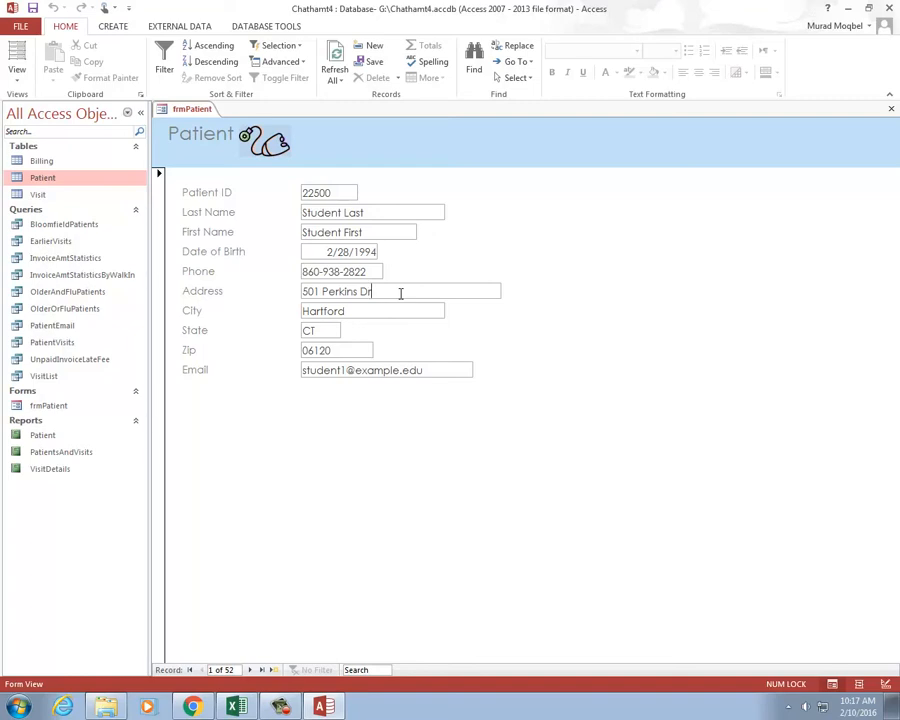
key("ctrl+f")
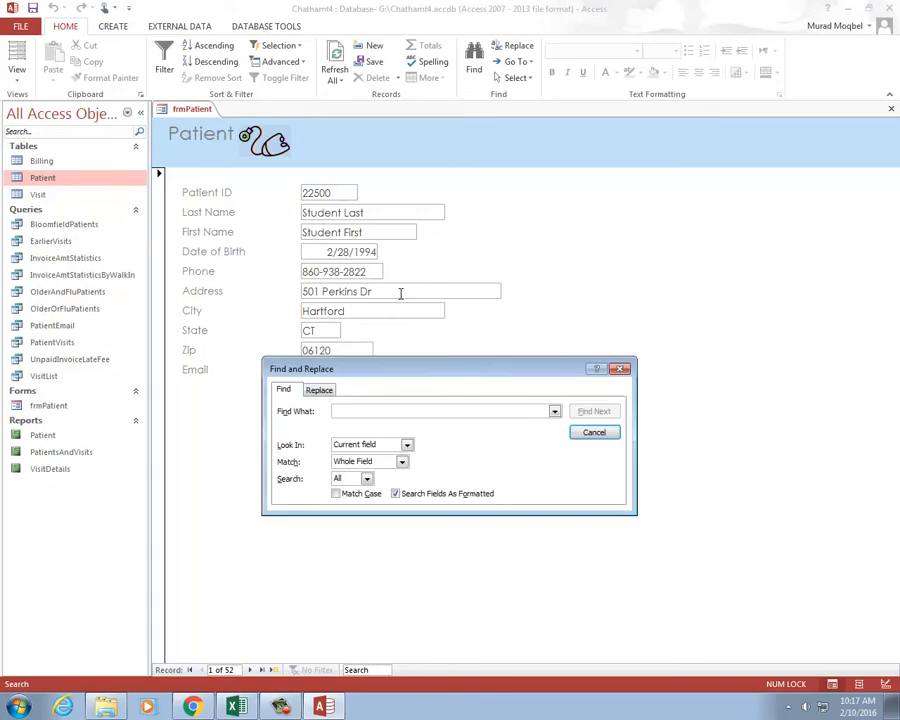
left_click(620, 368)
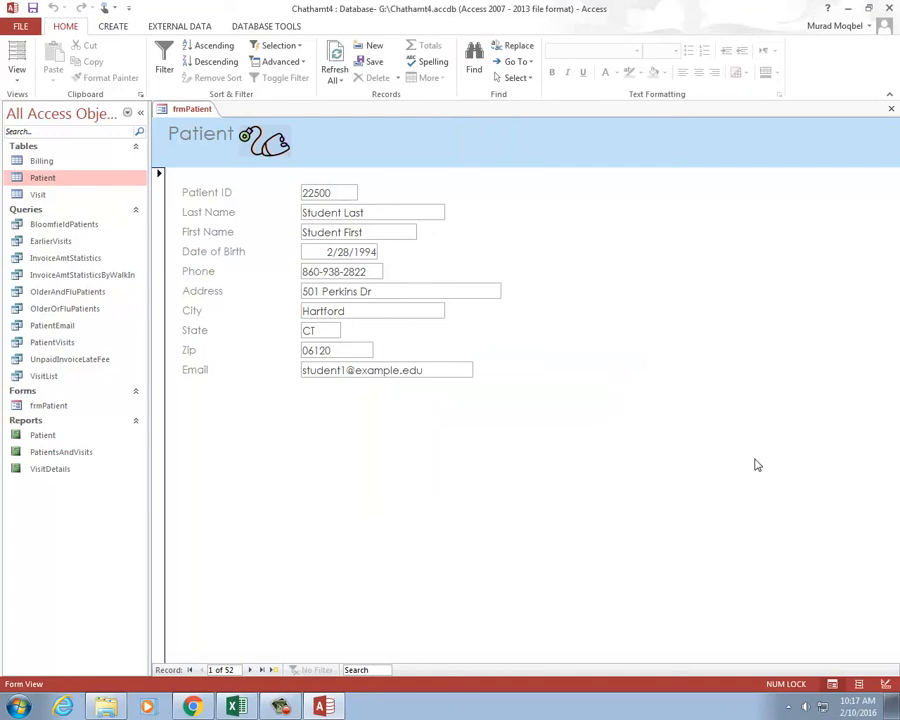
key("ctrl+f")
left_click_drag(532, 374, 741, 148)
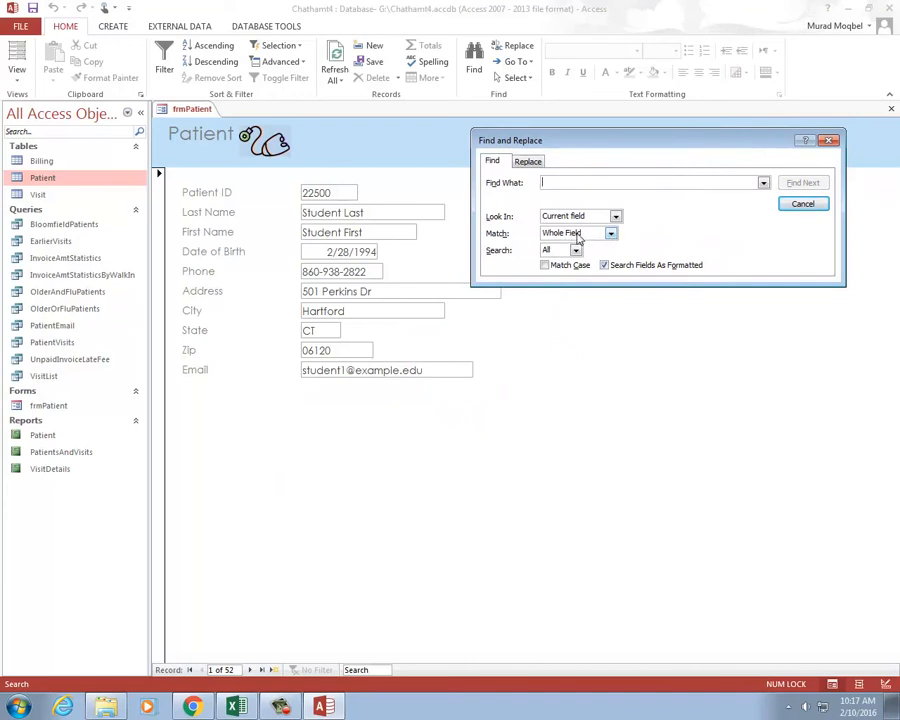
left_click(610, 233)
left_click(596, 244)
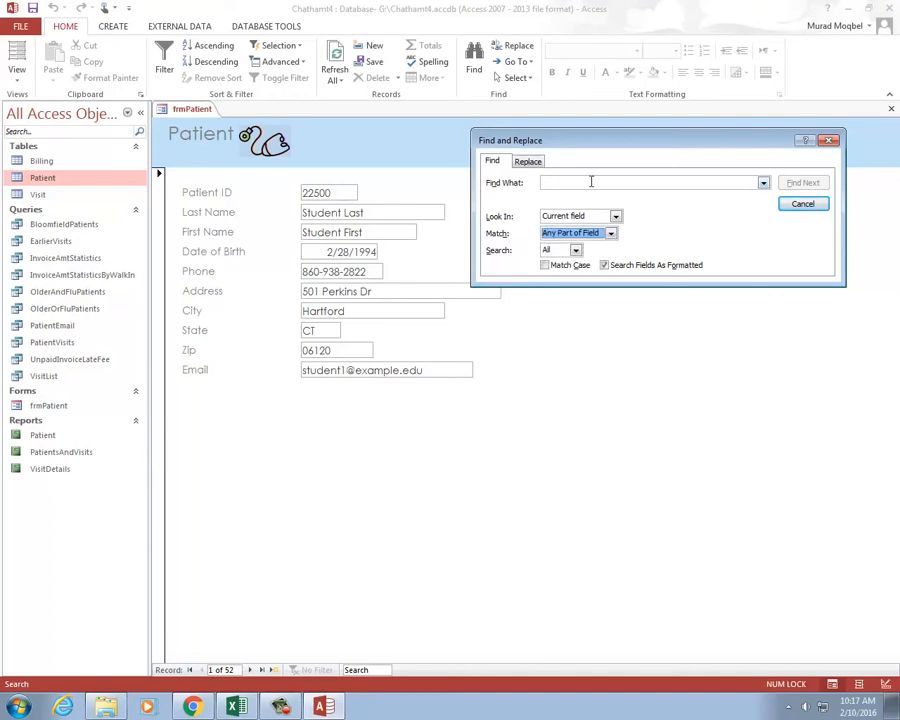
- Search the Address field for bunnell and keep the Find and Replace dialog clear of the form fields
left_click(645, 182)
left_click_drag(639, 145, 576, 349)
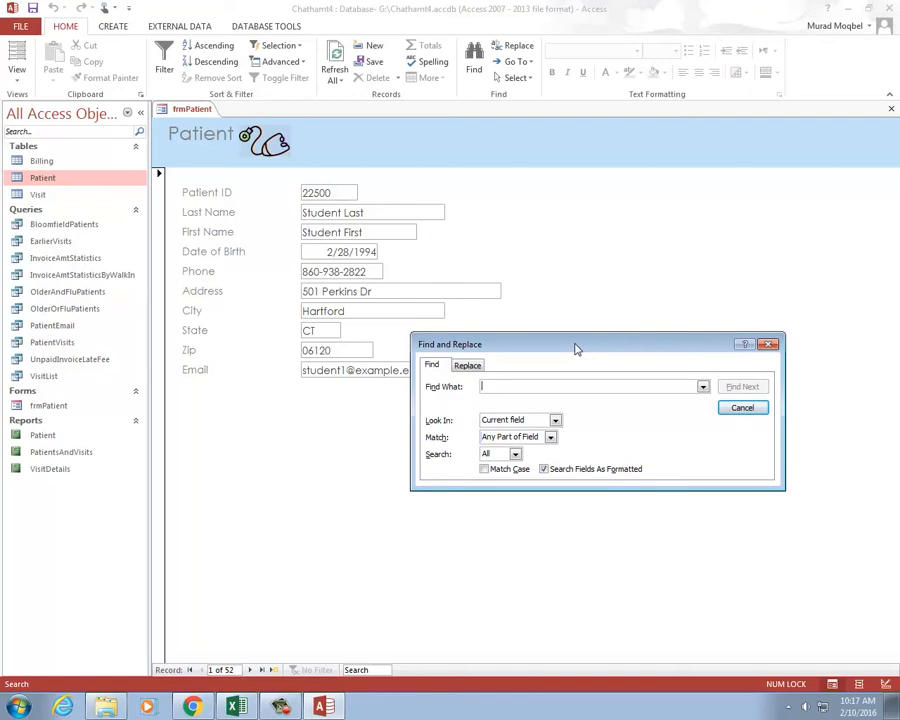
left_click_drag(576, 349, 571, 338)
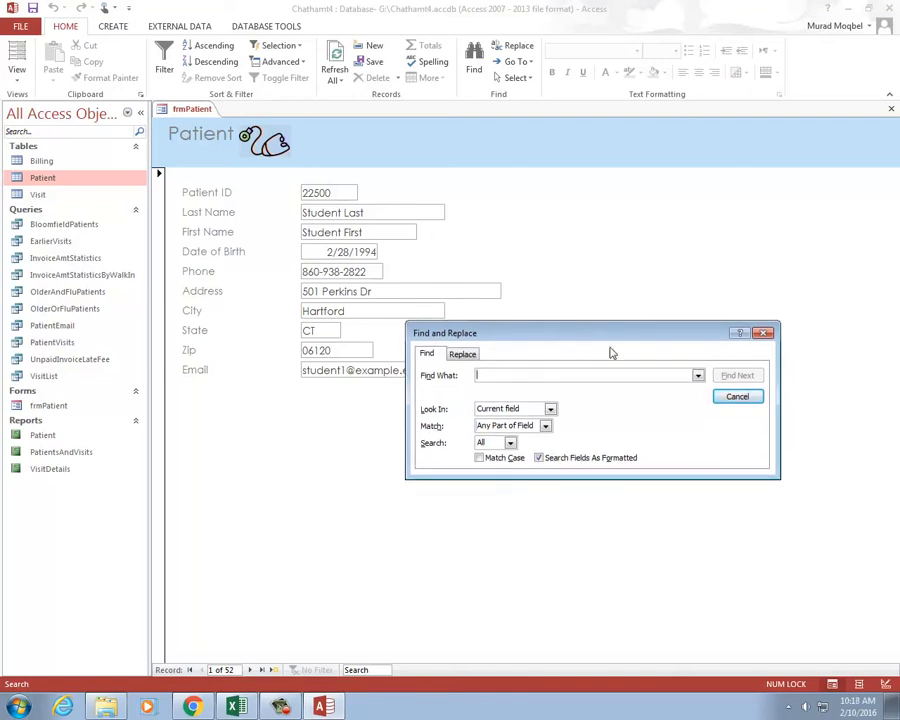
type("bunnell")
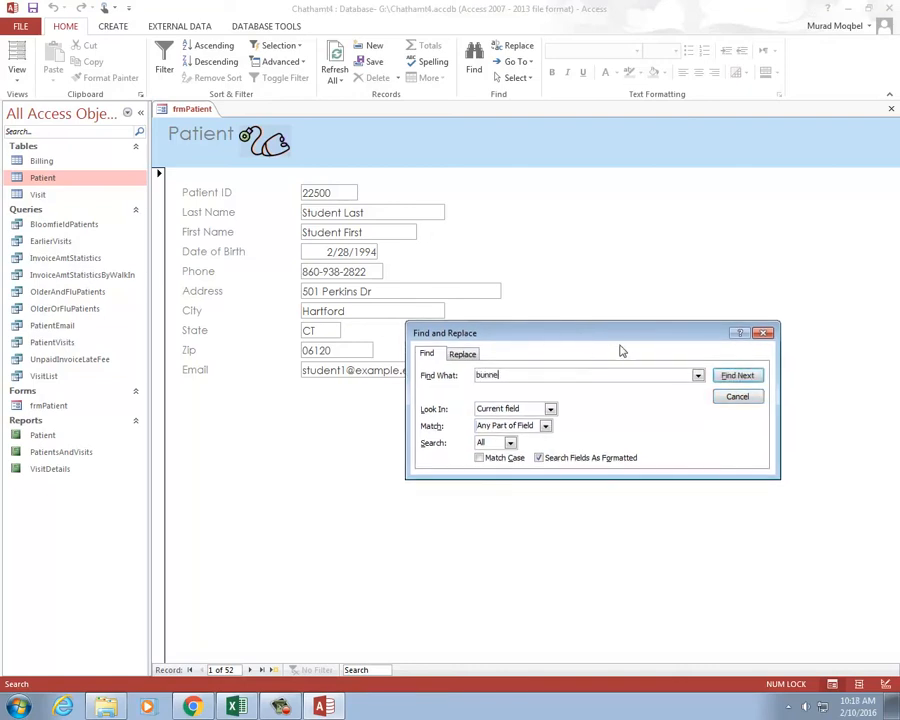
left_click(760, 377)
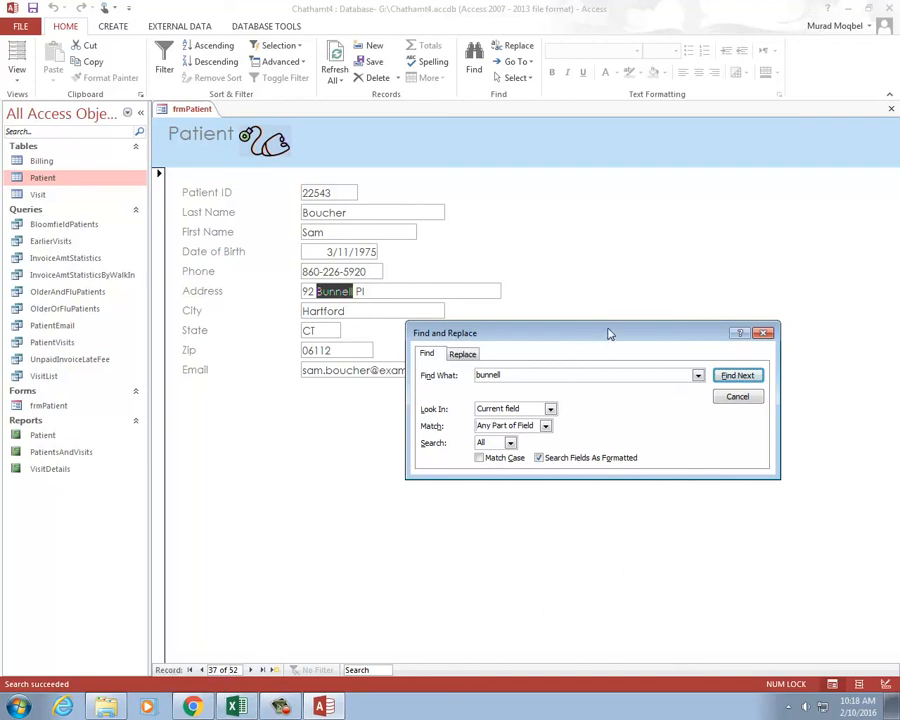
left_click_drag(606, 330, 580, 304)
left_click_drag(659, 312, 648, 278)
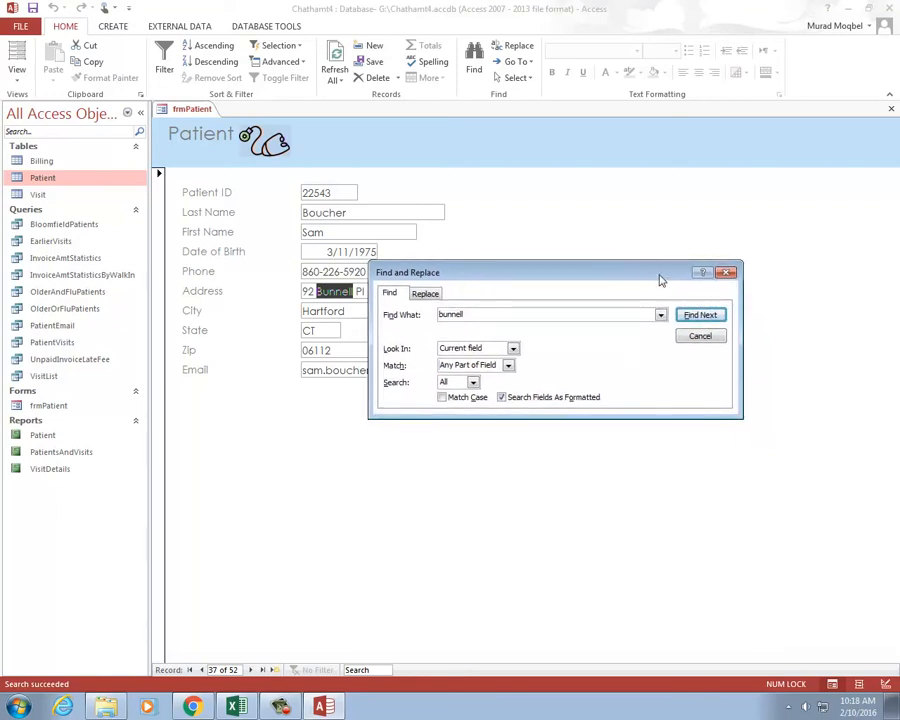
- Open the Windows Magnifier and move its toolbar away from the patient record
left_click(38, 706)
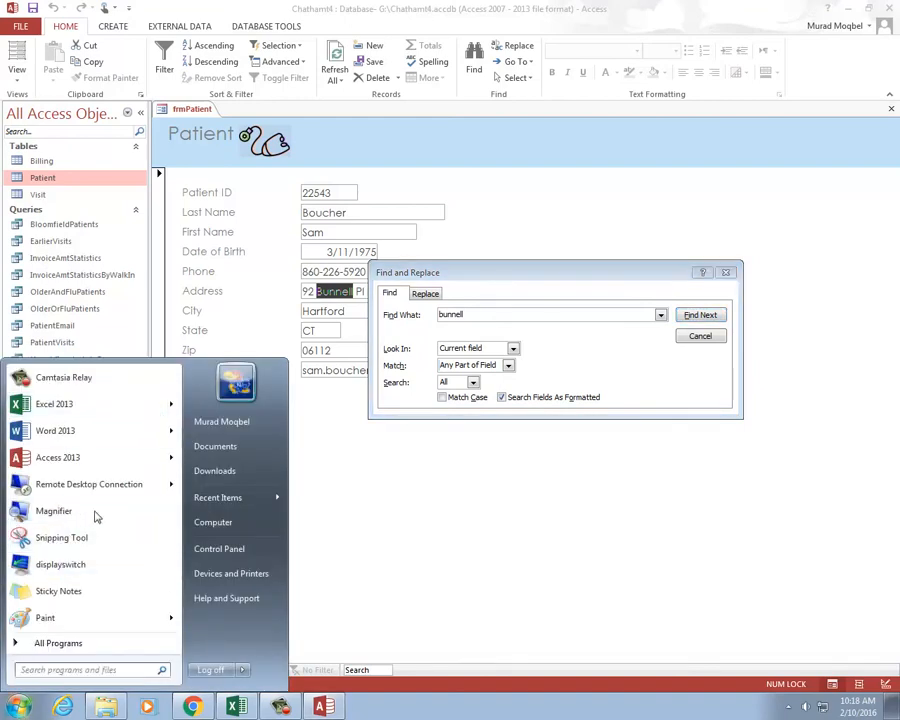
left_click(86, 514)
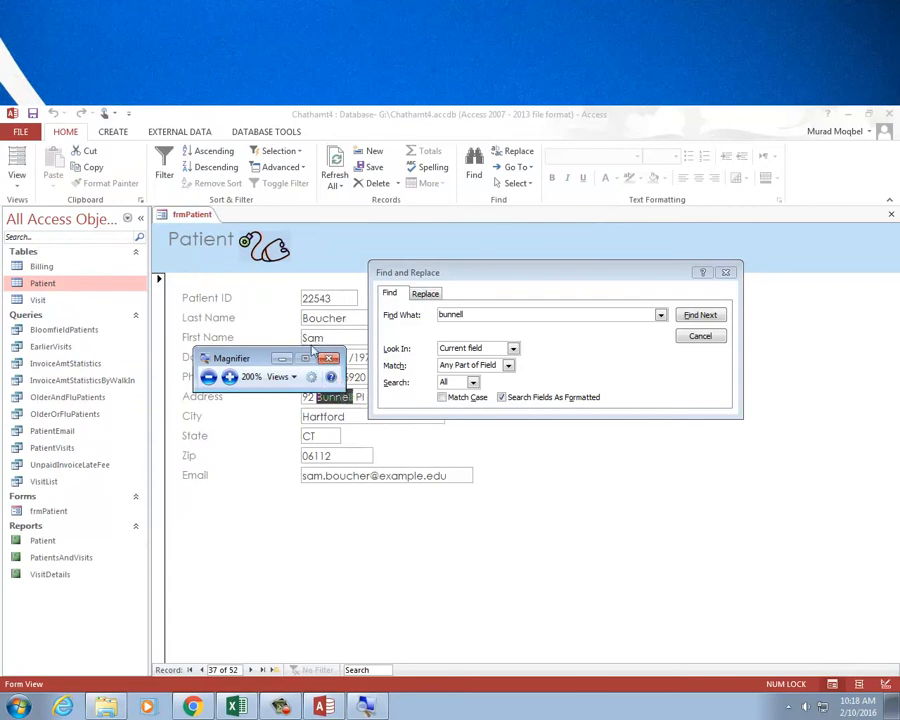
left_click_drag(261, 358, 749, 117)
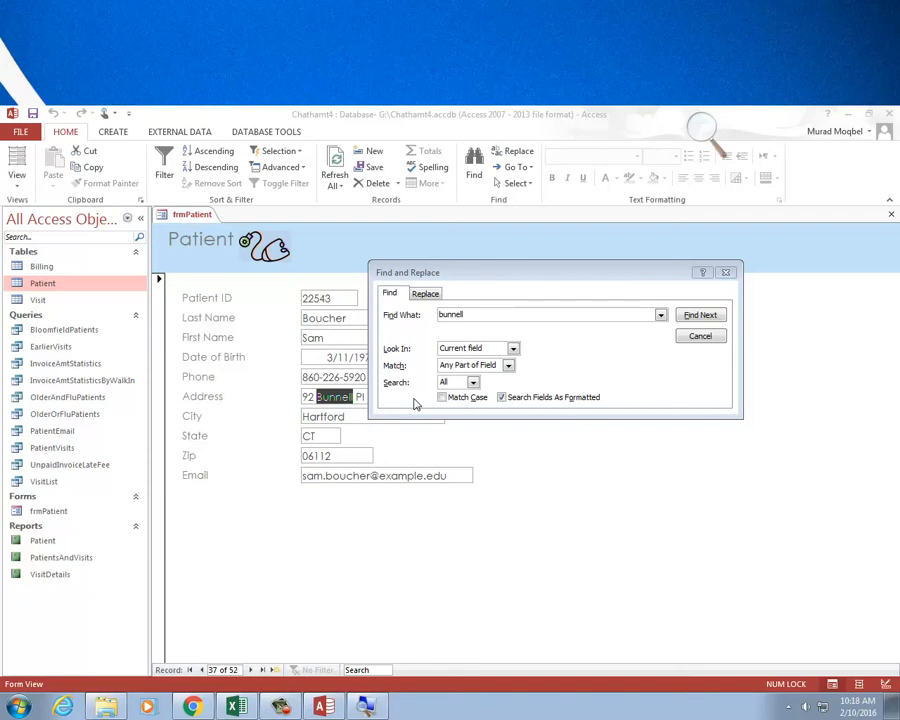
- Search the Phone field for the wildcard pattern 860-226* and step through the matching records
double_click(507, 318)
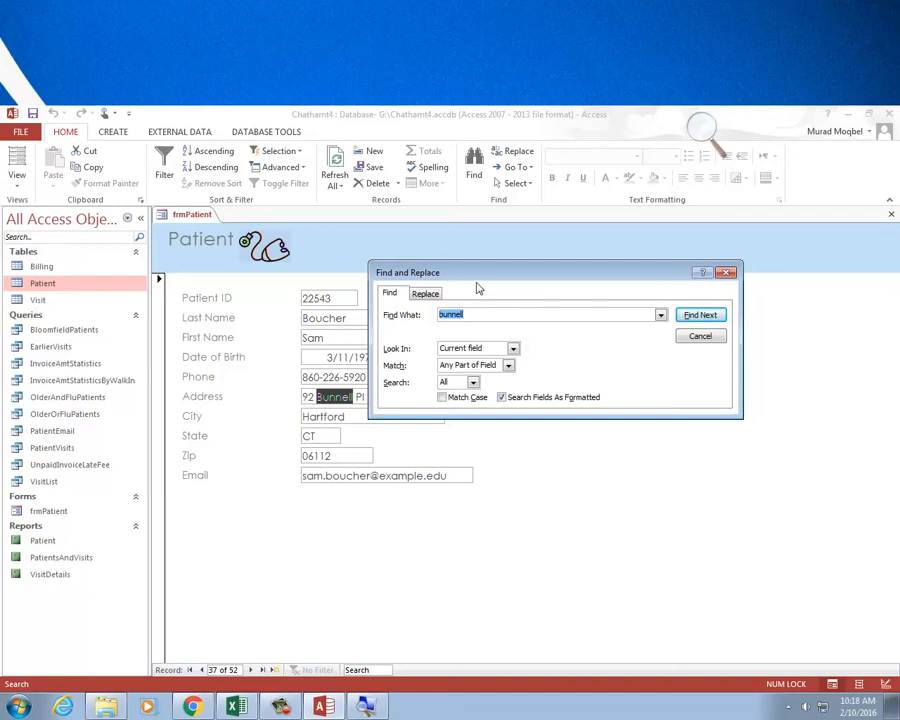
left_click_drag(474, 278, 507, 273)
left_click(368, 377)
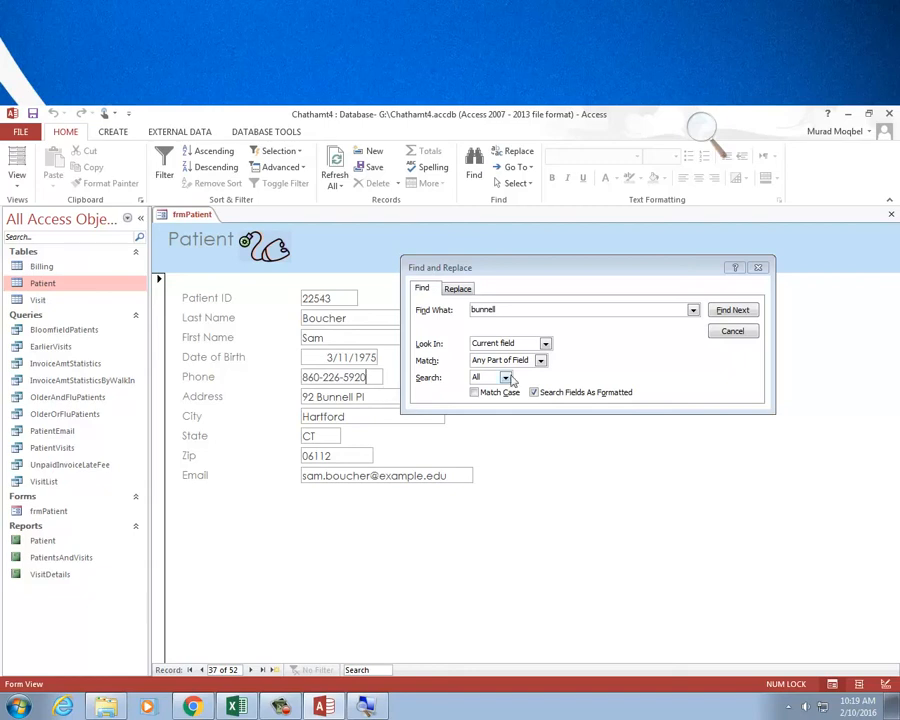
left_click(513, 310)
left_click_drag(513, 310, 287, 311)
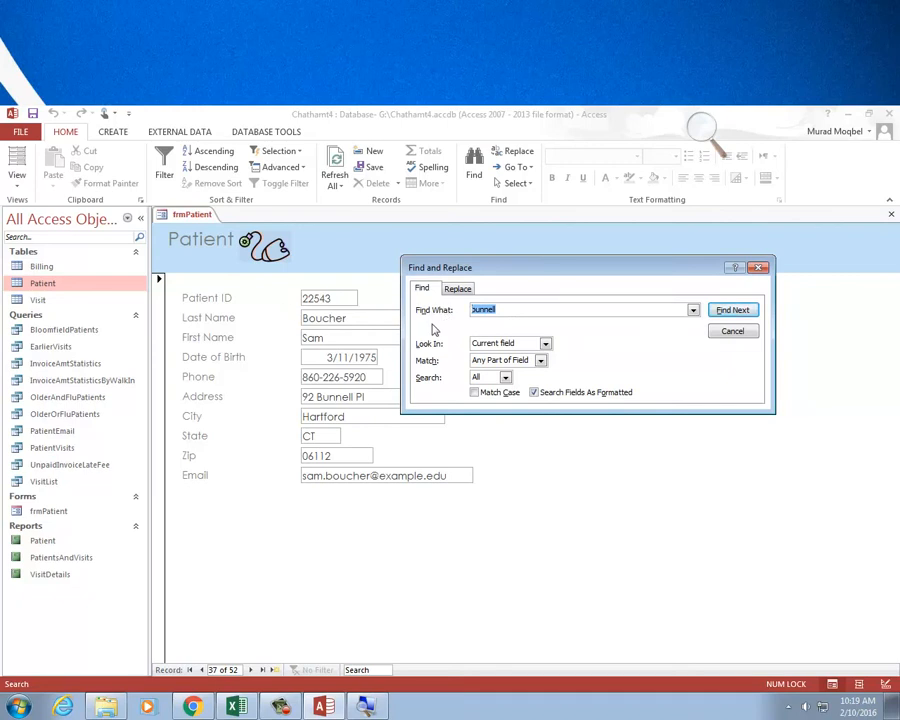
type("860-226*")
left_click(733, 310)
left_click(733, 310)
left_click(733, 310)
left_click(733, 310)
left_click(733, 310)
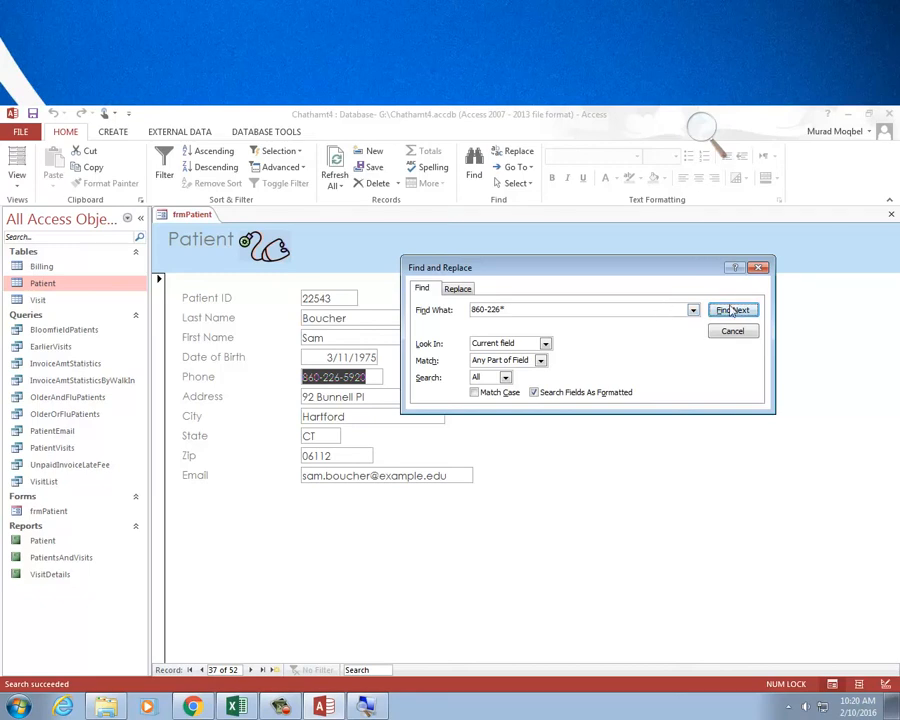
- Search the First Name field for the pattern S*
left_click(322, 338)
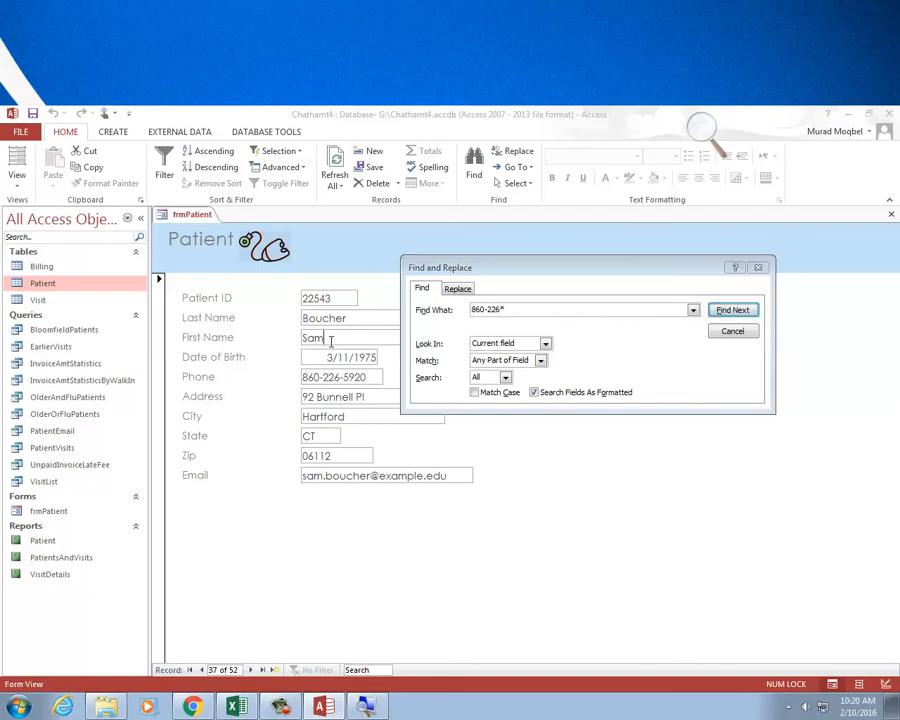
left_click(505, 311)
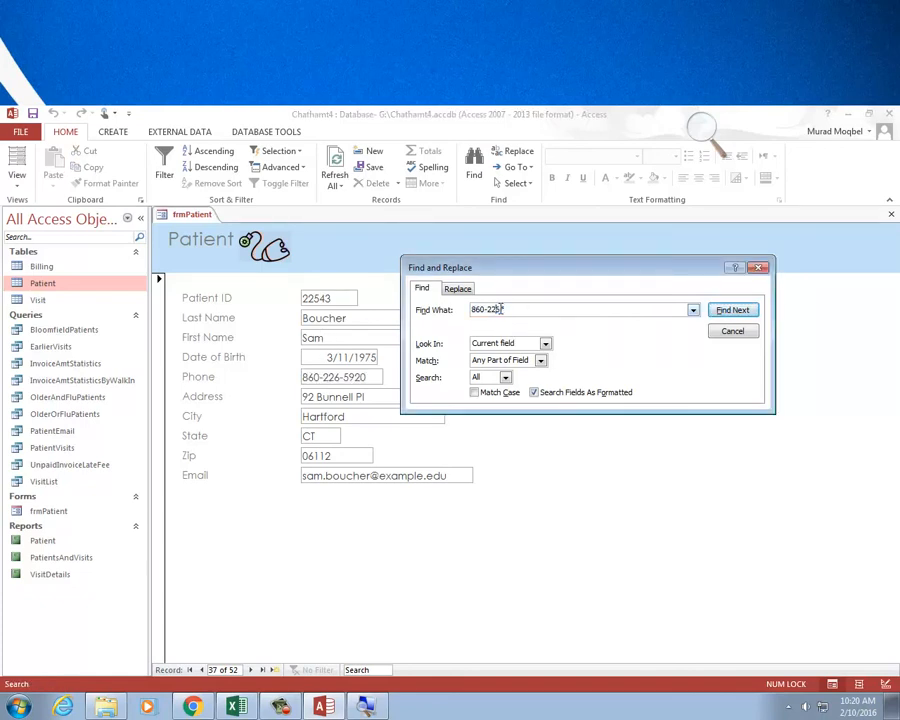
type("S*")
left_click(732, 310)
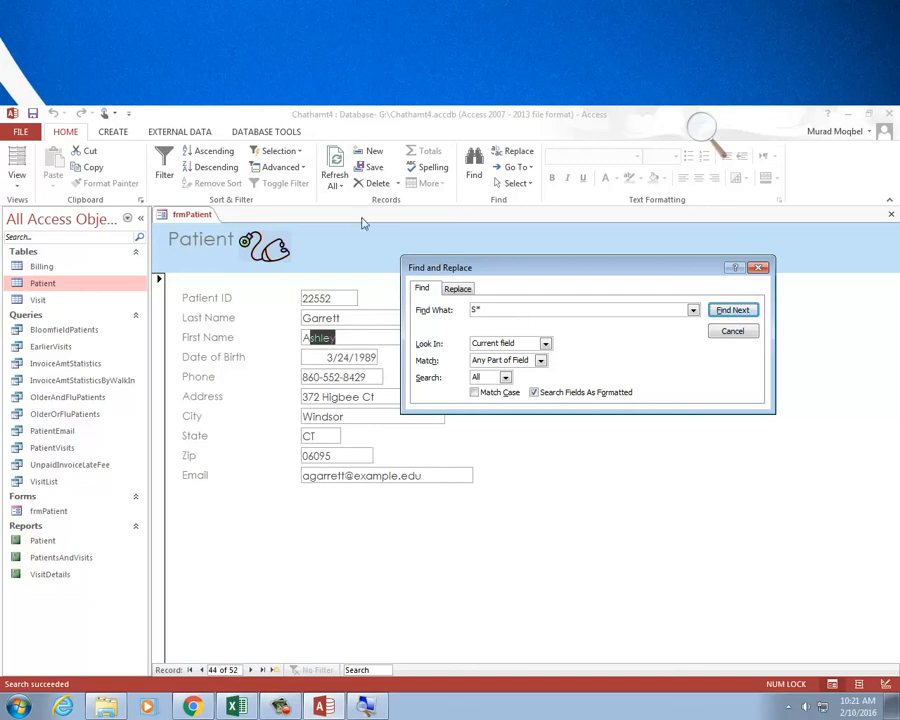
- Search the First Name field for the single-character wildcard pattern S?ra* until no more records match
double_click(497, 309)
left_click(502, 309)
key("BackSpace")
type("?ra*")
left_click(733, 311)
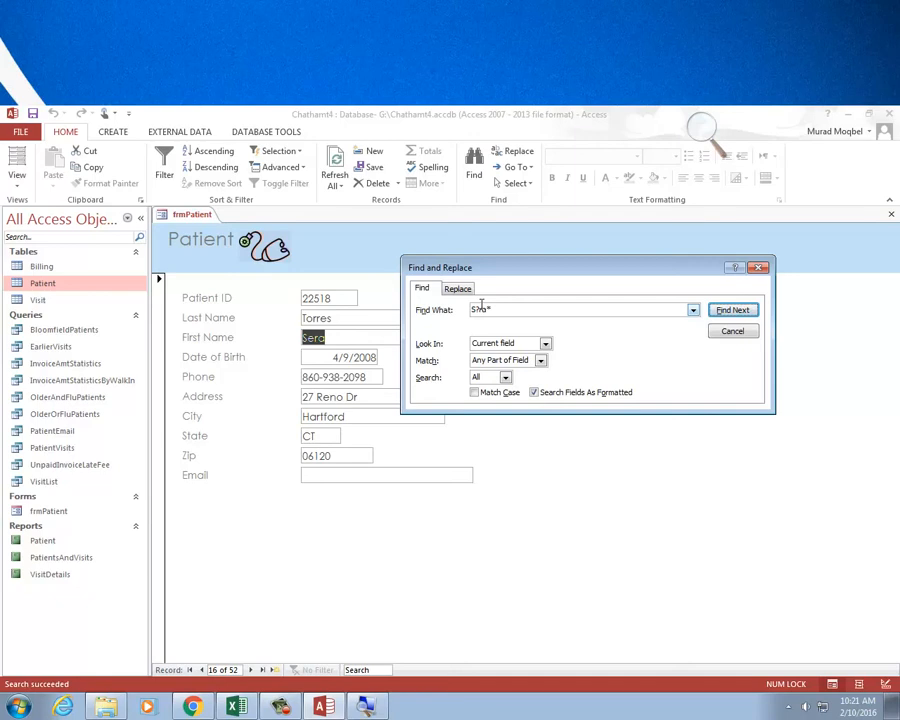
left_click(729, 312)
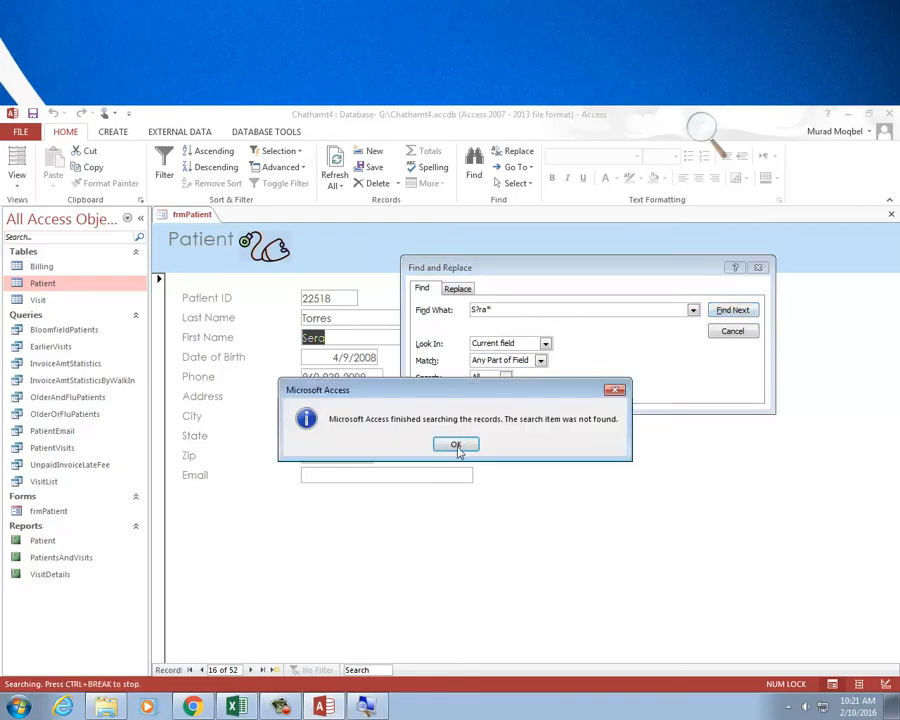
left_click(457, 443)
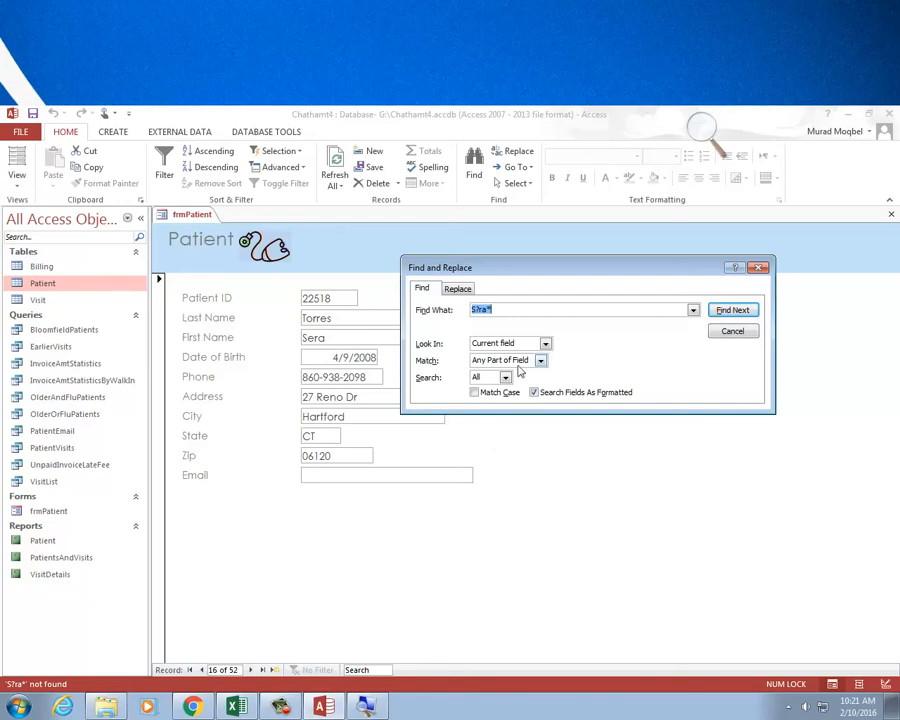
- Search the City field for the bracketed pattern A[fr]t and step through the matching records
left_click(506, 309)
left_click_drag(500, 309, 478, 317)
type("S")
double_click(475, 310)
type("Al")
type("t")
left_click(505, 311)
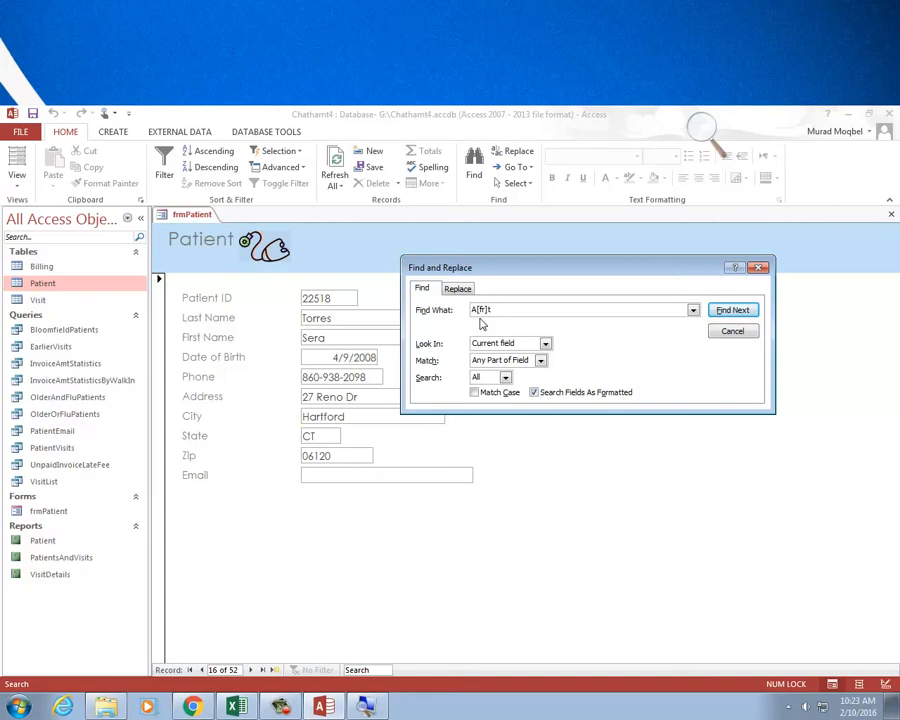
left_click(726, 311)
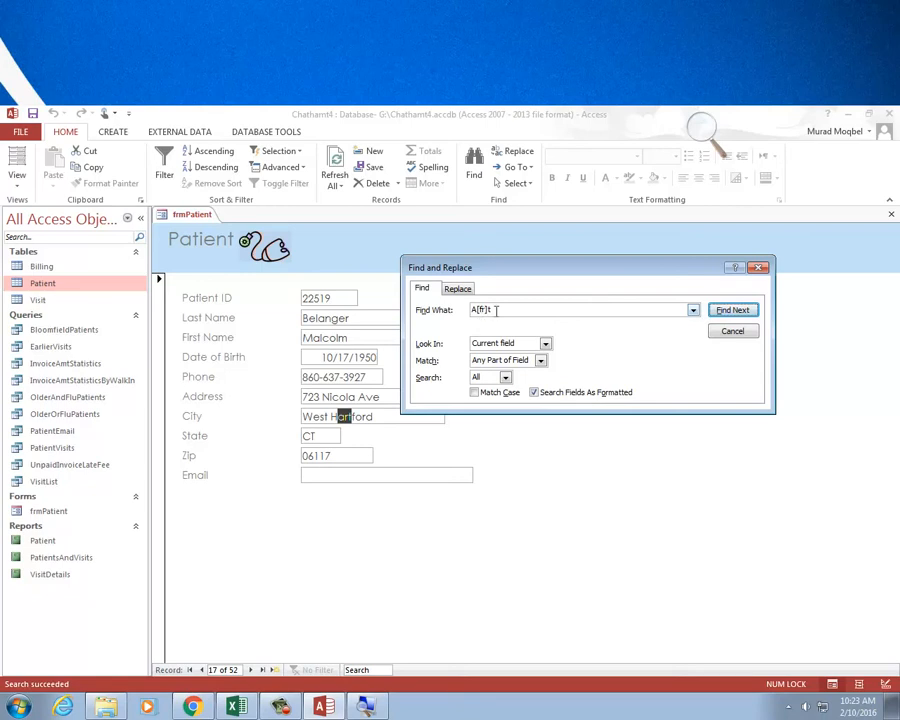
left_click(744, 311)
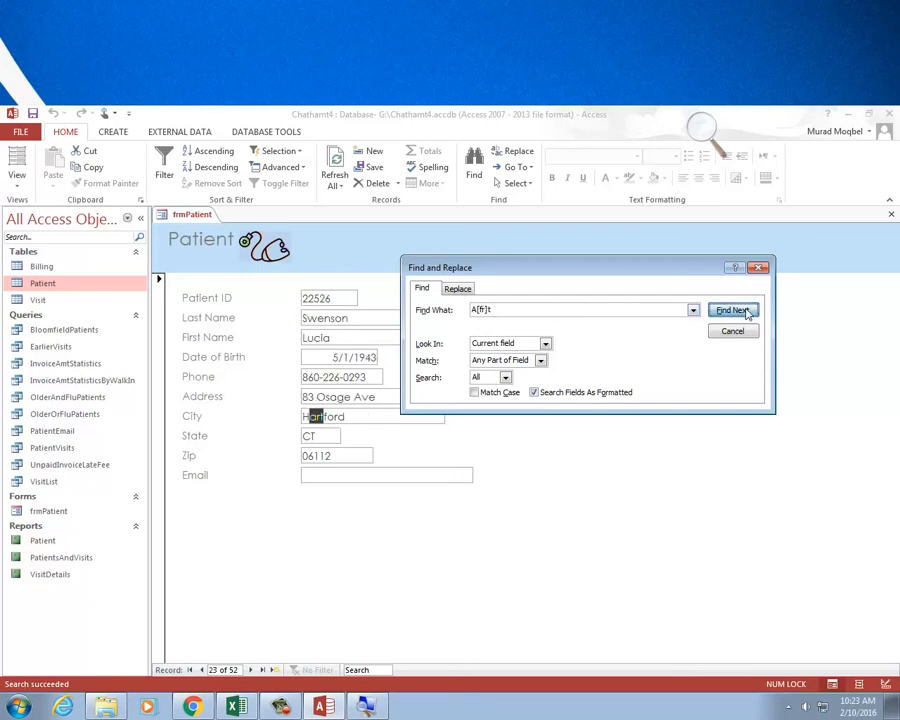
left_click(745, 311)
left_click(748, 311)
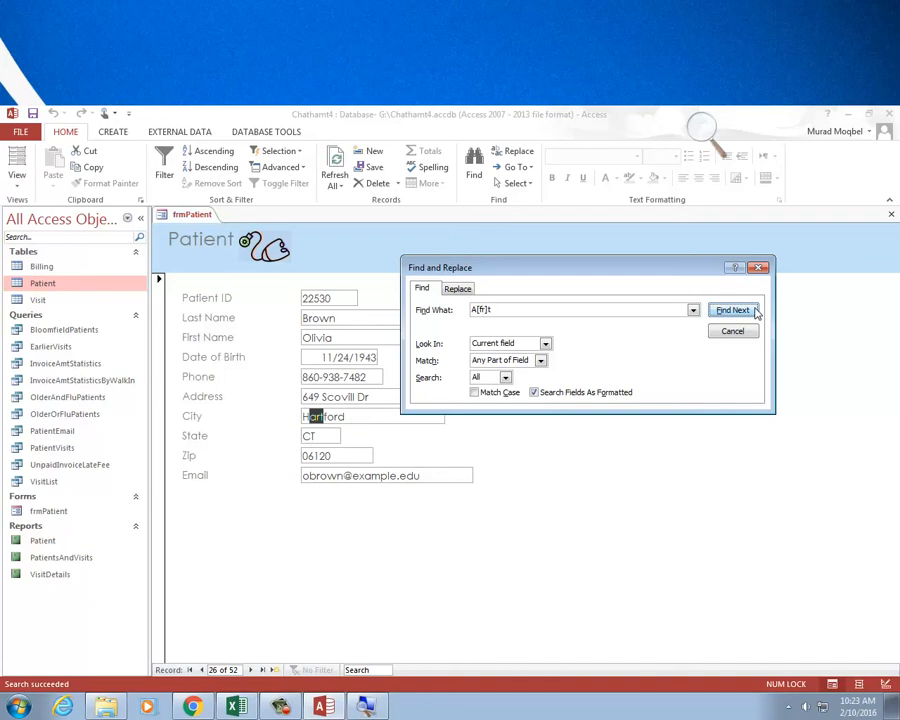
- Change the City search pattern to the character range A[a-z]t and step through the matching records
double_click(481, 309)
left_click(483, 309)
key("BackSpace")
key("BackSpace")
key("BackSpace")
type("a-")
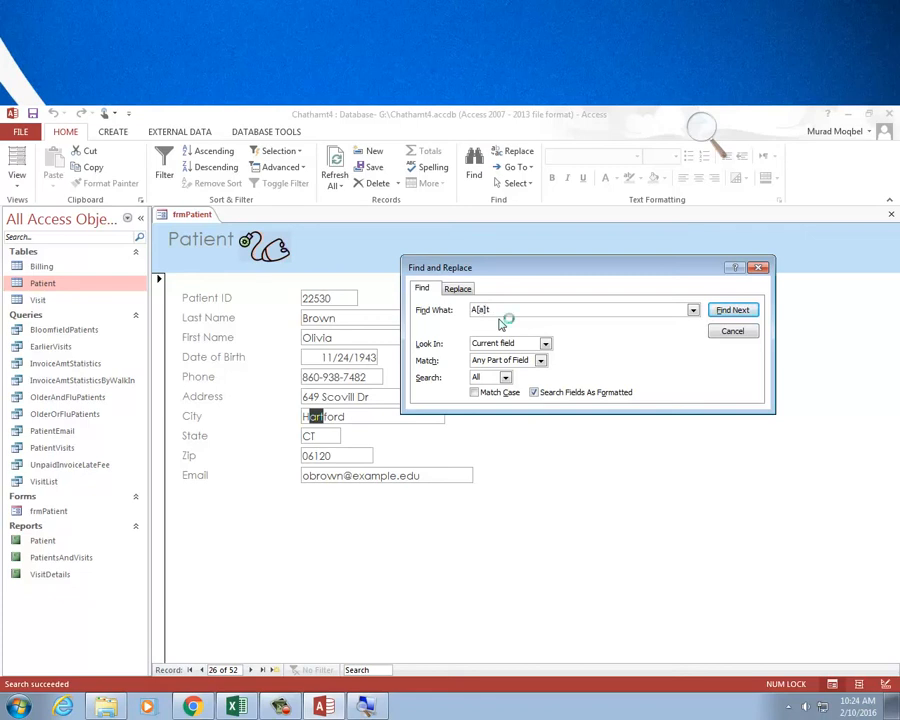
type("z")
left_click(733, 311)
left_click(733, 311)
left_click(733, 311)
left_click(733, 311)
left_click(733, 311)
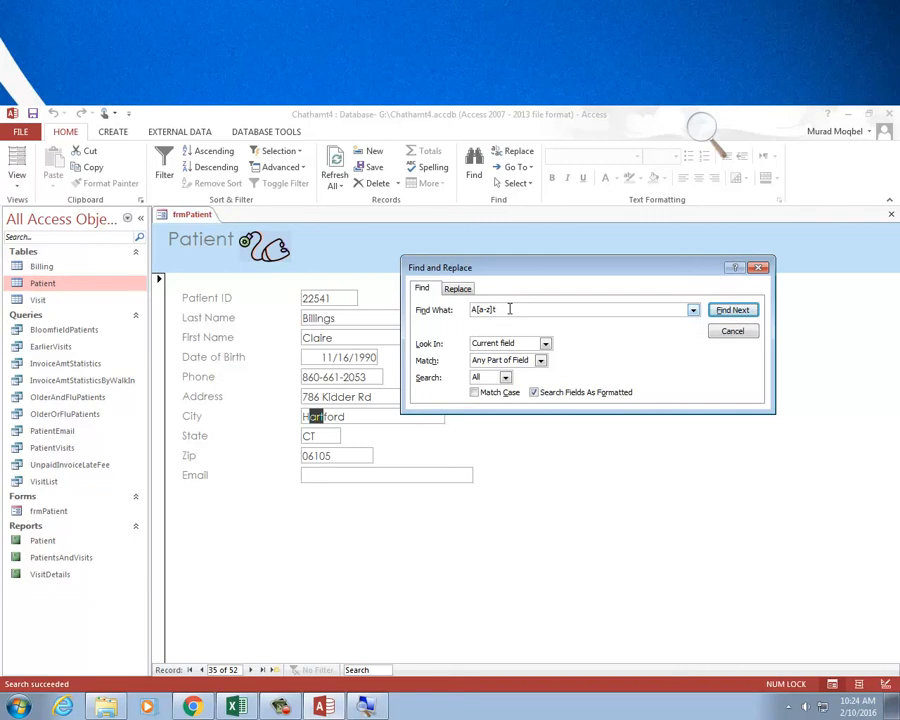
- Search the First Name field for the exclusion pattern S[!e]* and step through the matching records
double_click(488, 310)
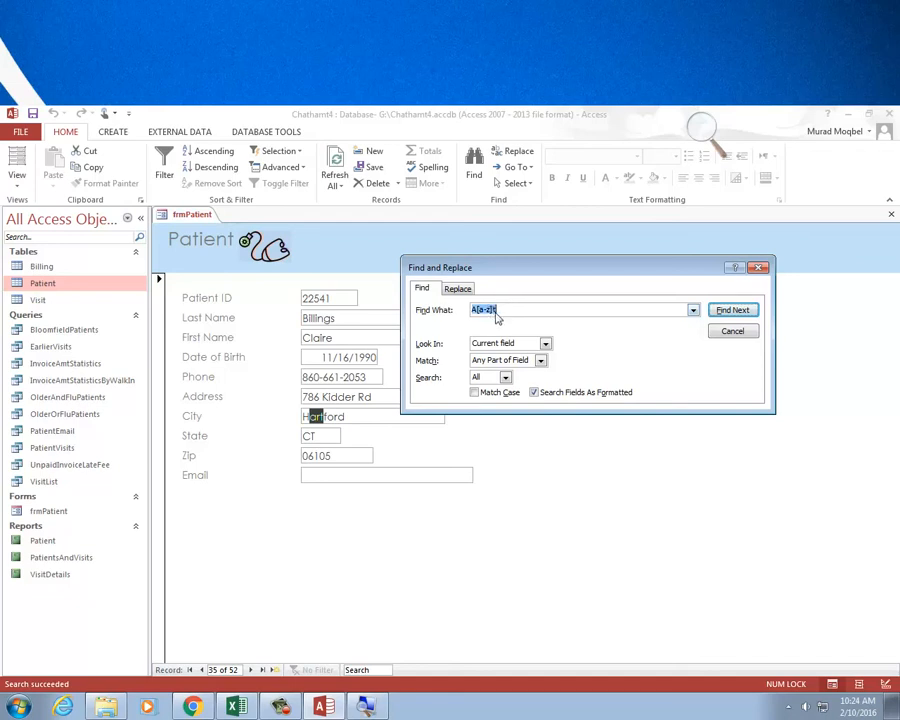
left_click(368, 337)
left_click(503, 310)
left_click_drag(502, 310, 474, 310)
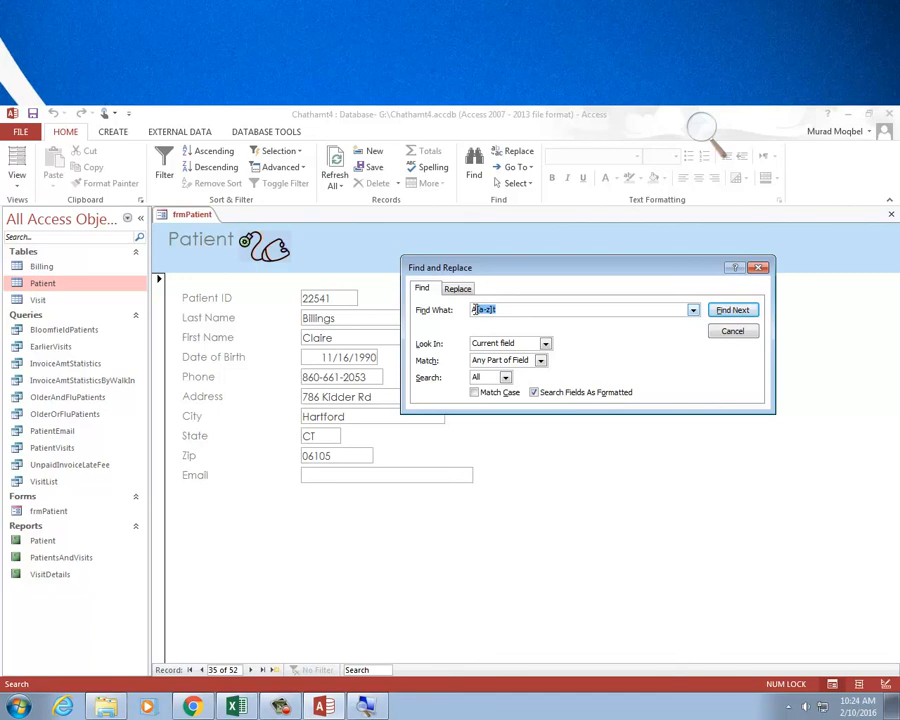
left_click(472, 310)
left_click(519, 312)
type("*")
left_click(732, 311)
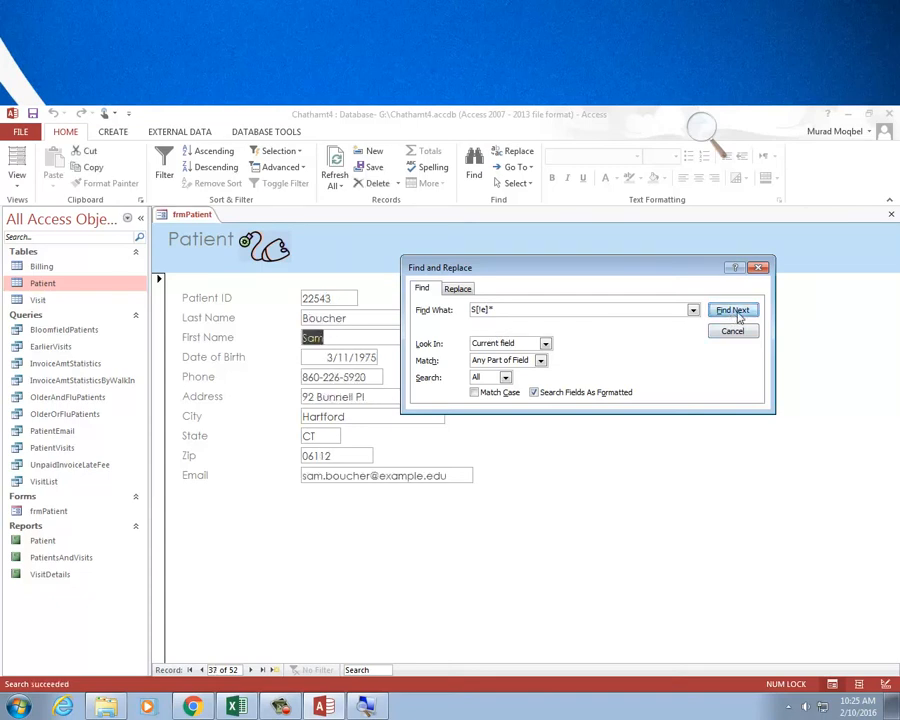
left_click(727, 312)
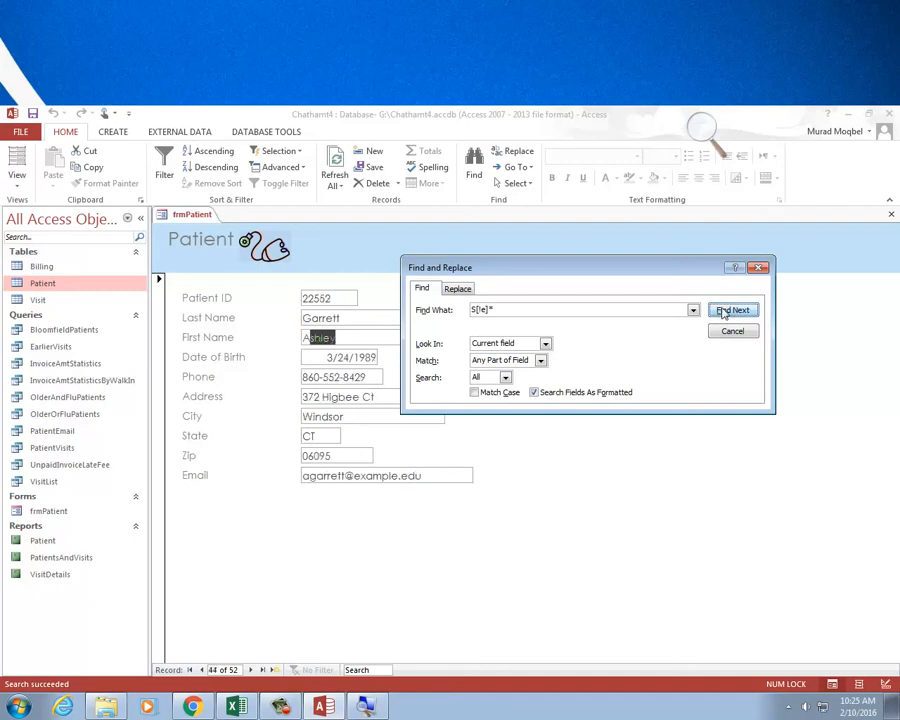
left_click(727, 311)
left_click(727, 311)
left_click(727, 311)
left_click(727, 311)
left_click(725, 311)
left_click(725, 311)
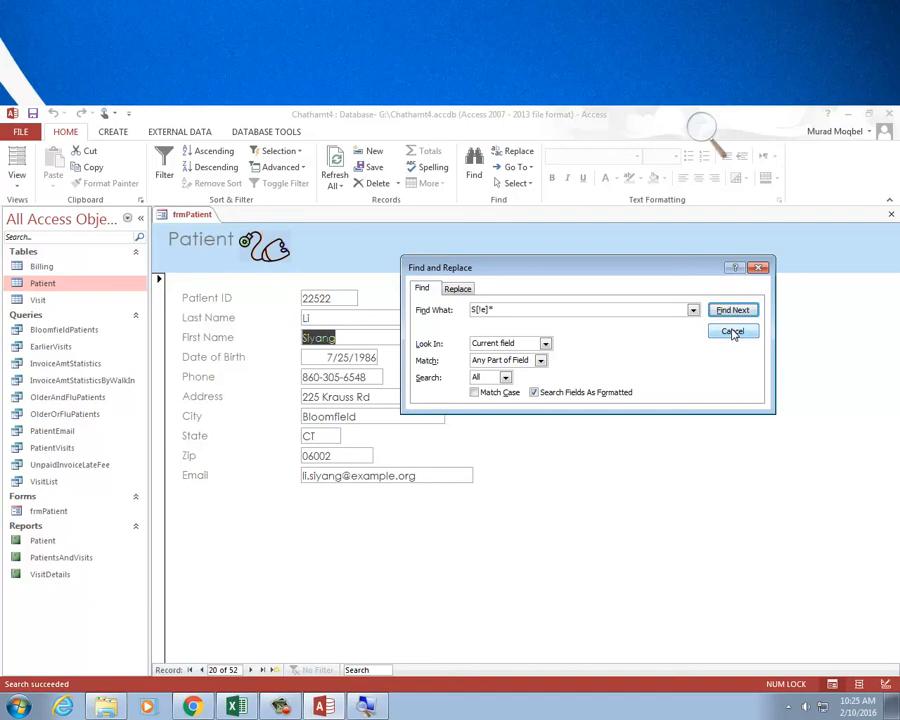
- Search the Zip field for the digit wildcard pattern 0600# until no more records match, and close the search
double_click(551, 311)
left_click(521, 311)
left_click_drag(521, 311, 414, 306)
left_click(343, 456)
left_click(505, 309)
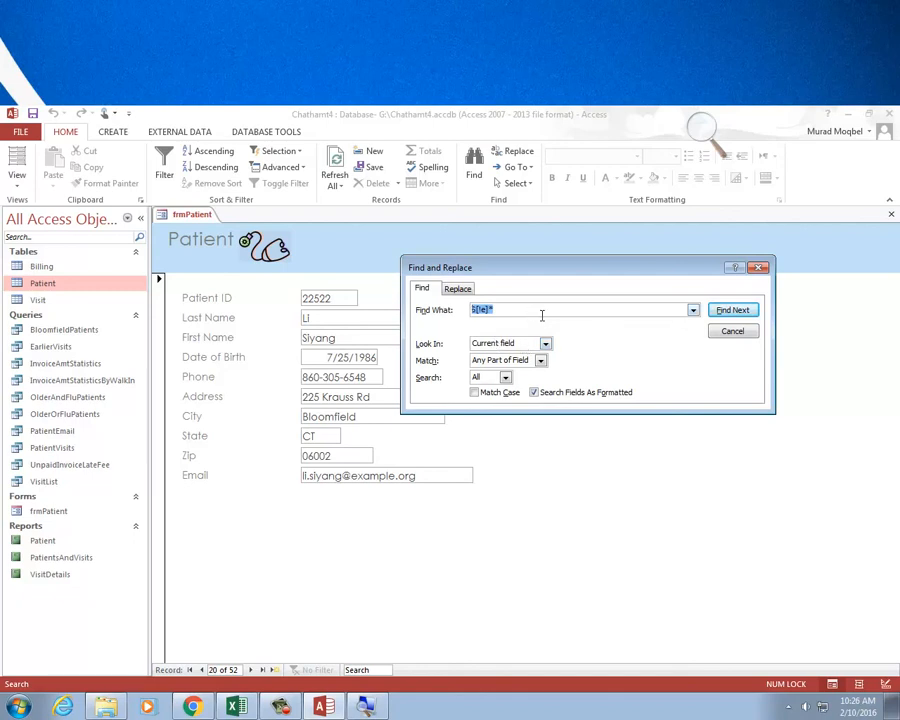
type("0600#")
left_click(727, 311)
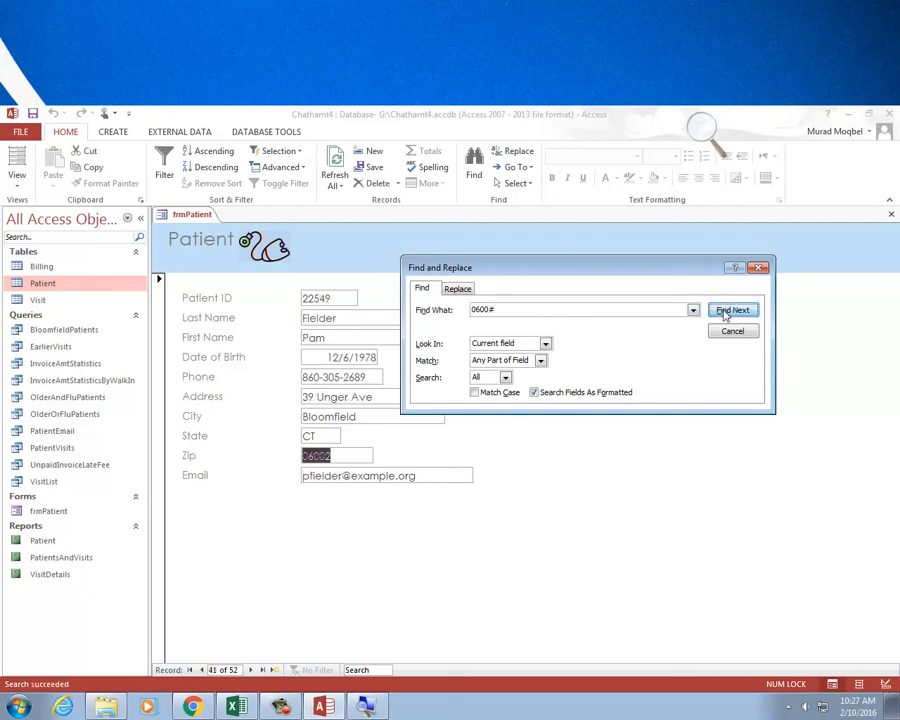
left_click(731, 310)
left_click(731, 310)
left_click(731, 310)
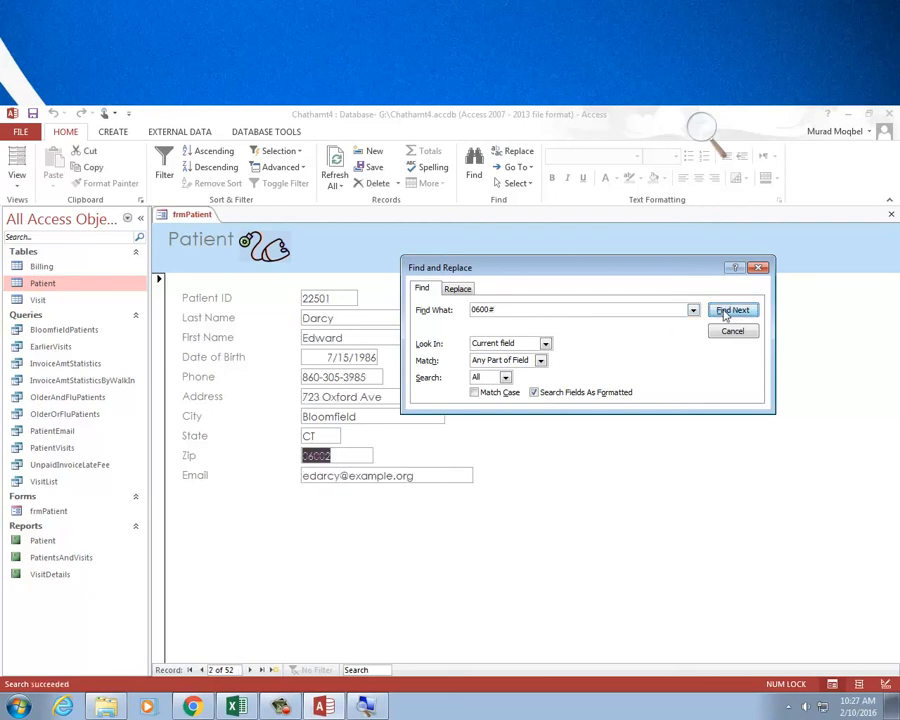
left_click(729, 311)
left_click(729, 311)
left_click(729, 311)
left_click(729, 311)
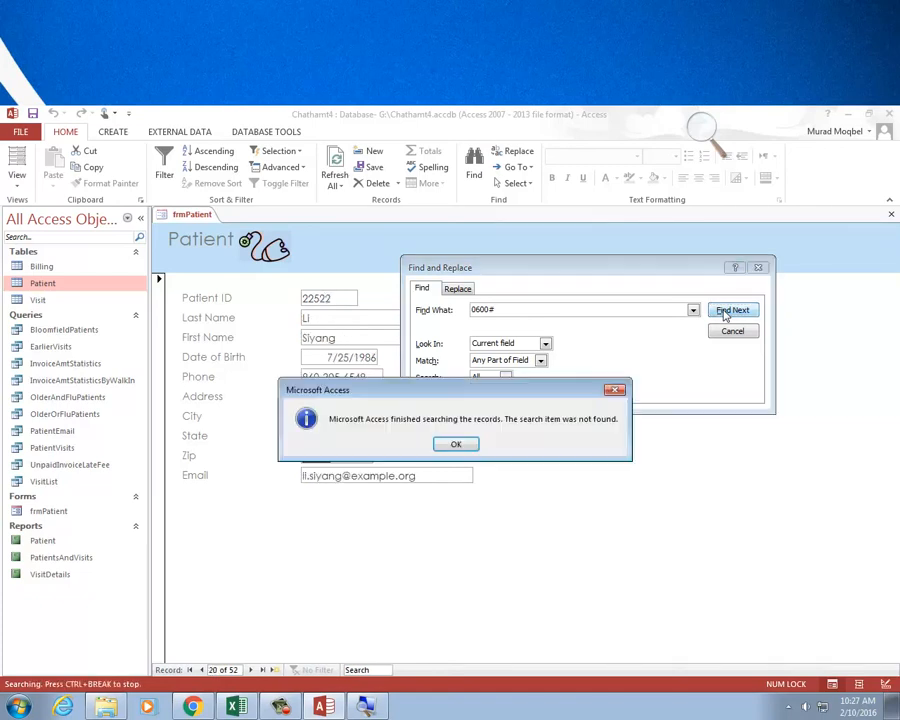
left_click(456, 444)
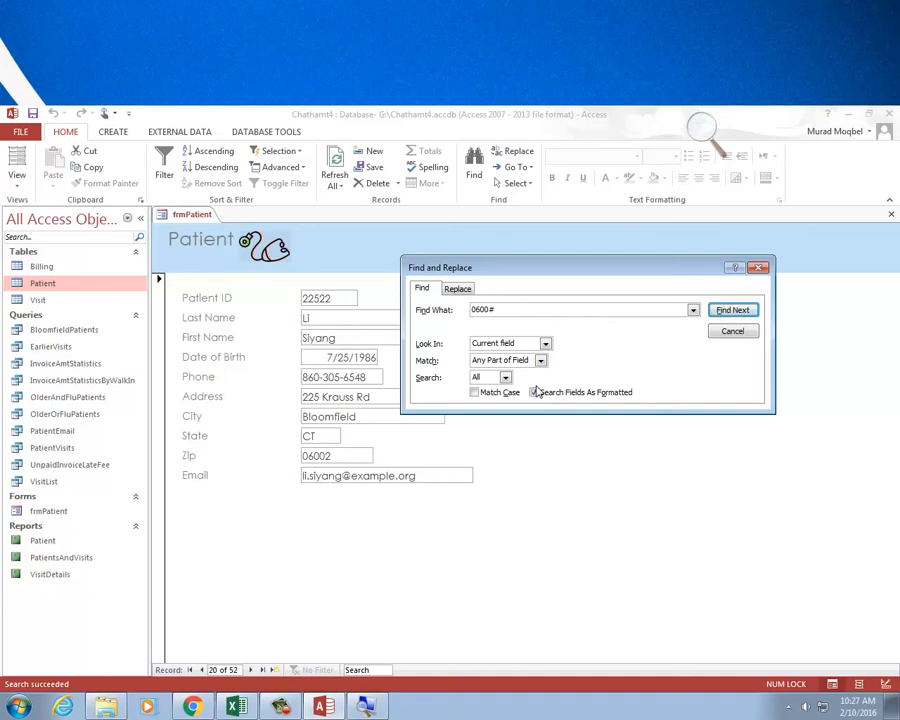
left_click(758, 267)
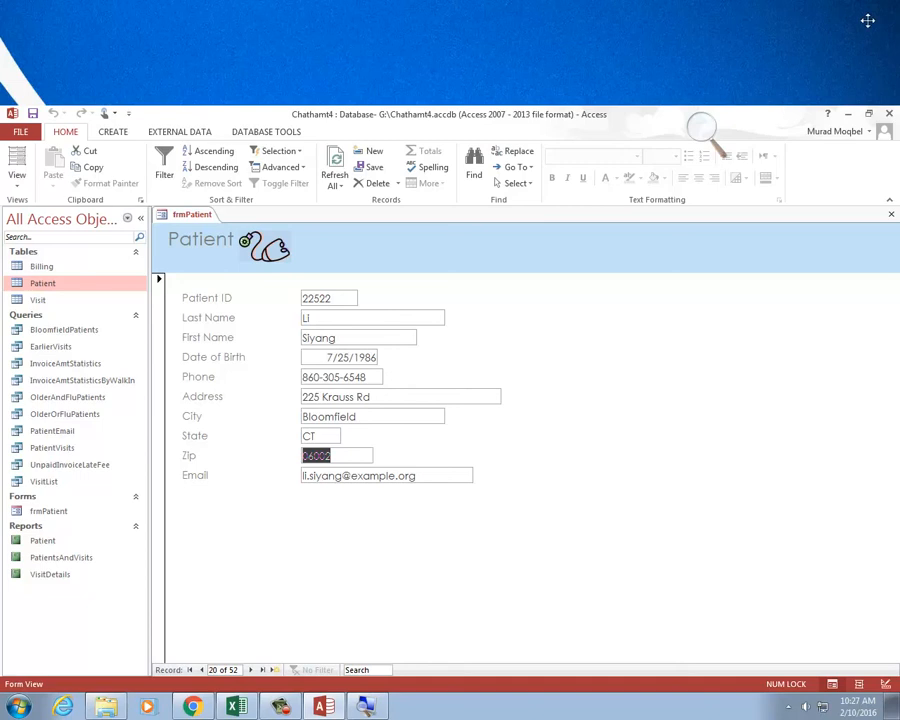
- Search the Zip field for the wildcard pattern 0600*, step through the matching records and close the search
left_click(354, 464)
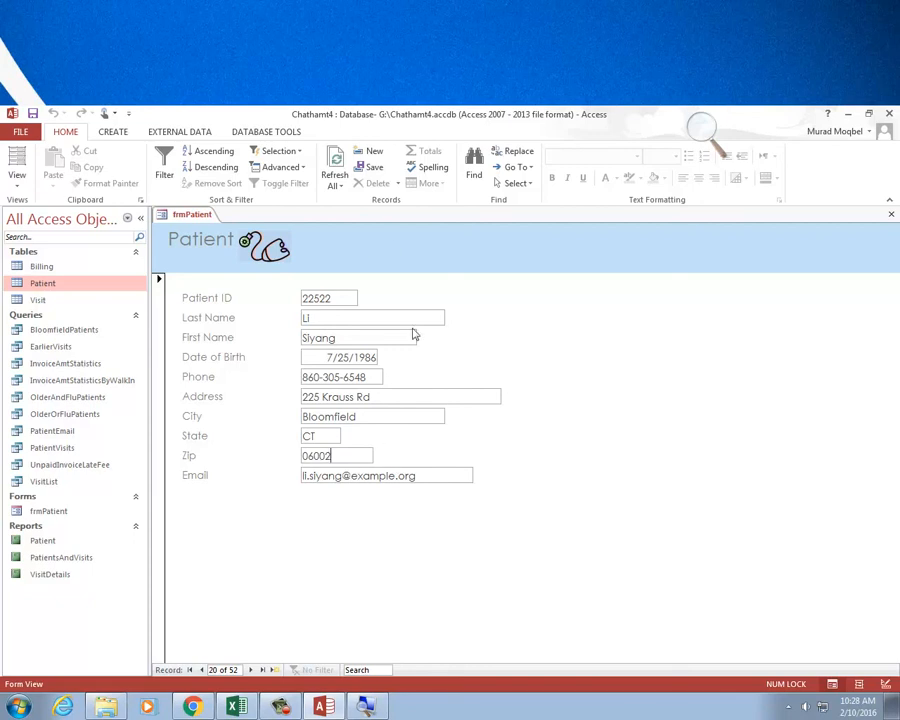
key("ctrl+f")
left_click(508, 312)
key("BackSpace")
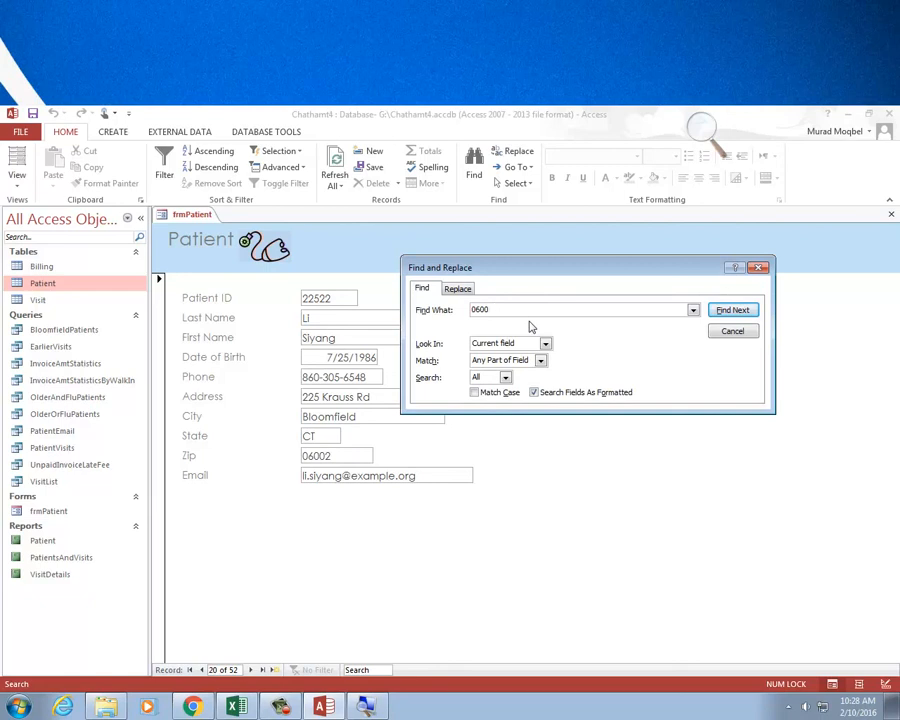
type("*")
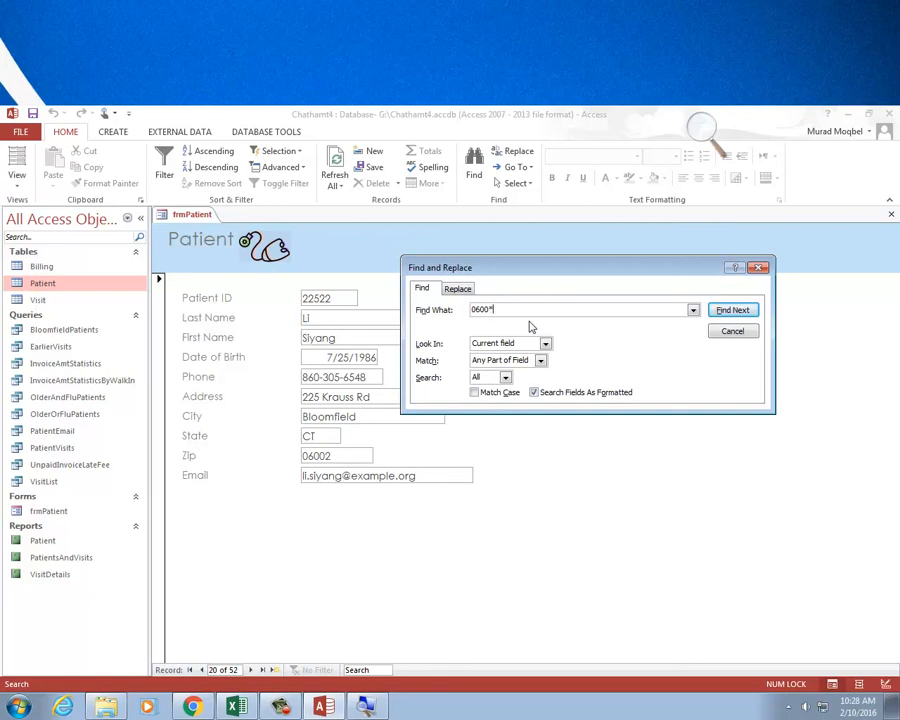
left_click(737, 312)
left_click(737, 312)
left_click(737, 312)
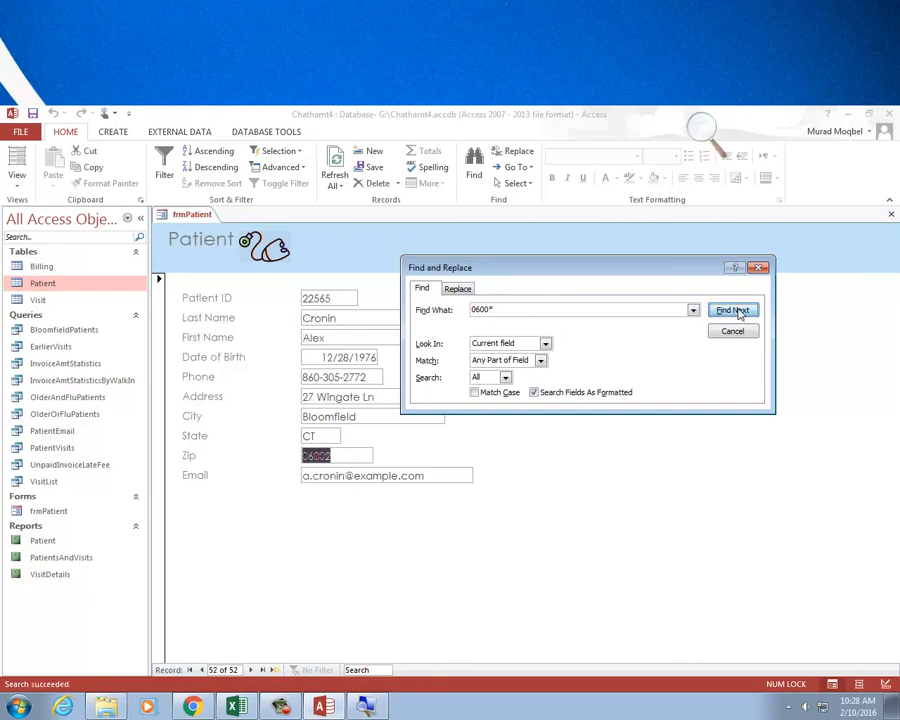
left_click(738, 312)
left_click(748, 314)
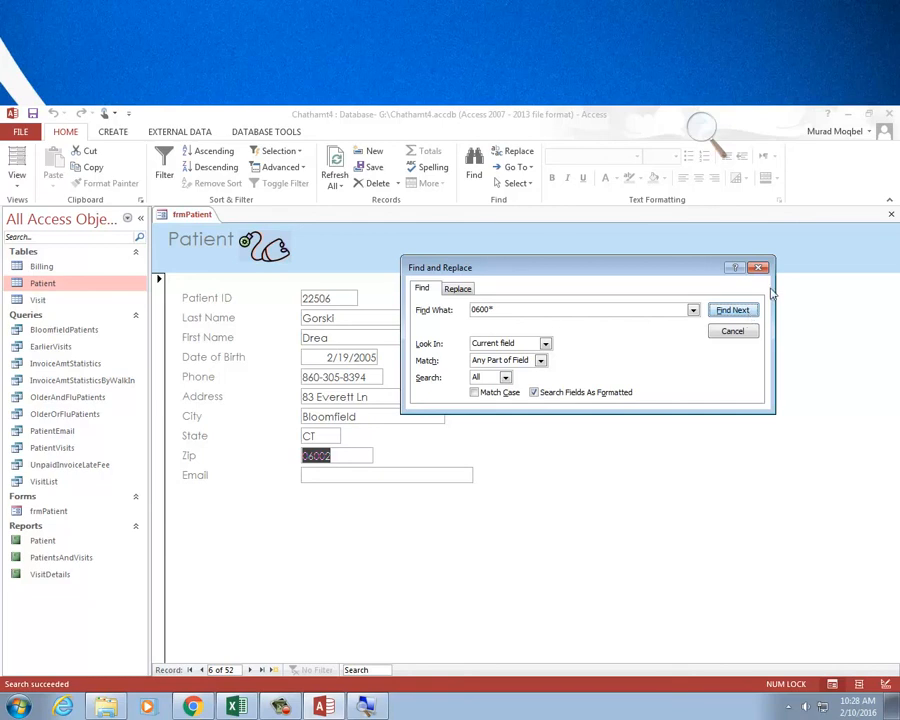
left_click(759, 267)
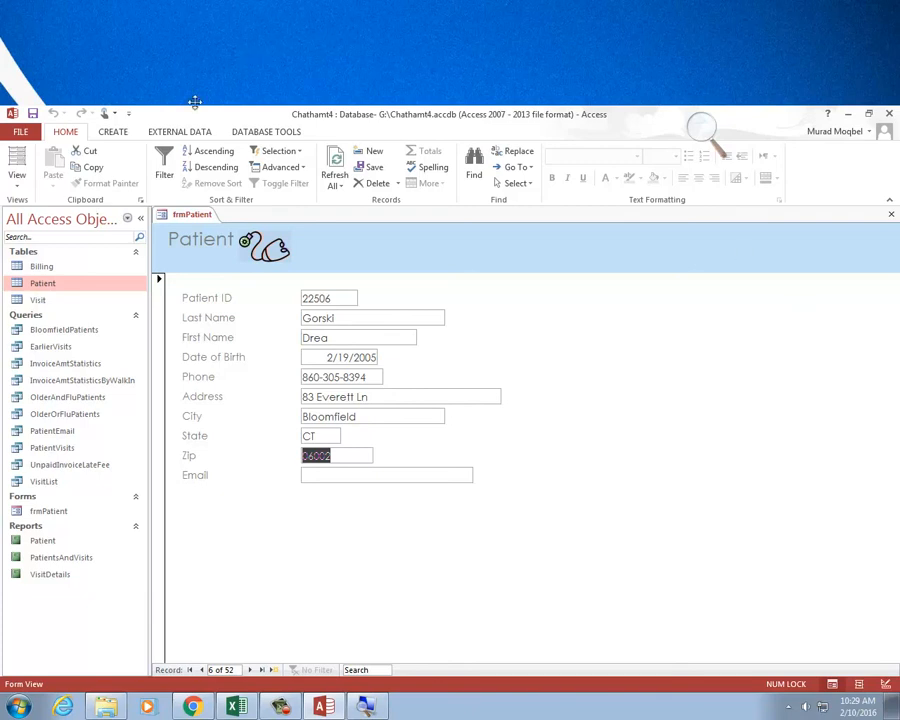
- Open the database relationships and examine how the Patient and Visit tables are linked
left_click(111, 133)
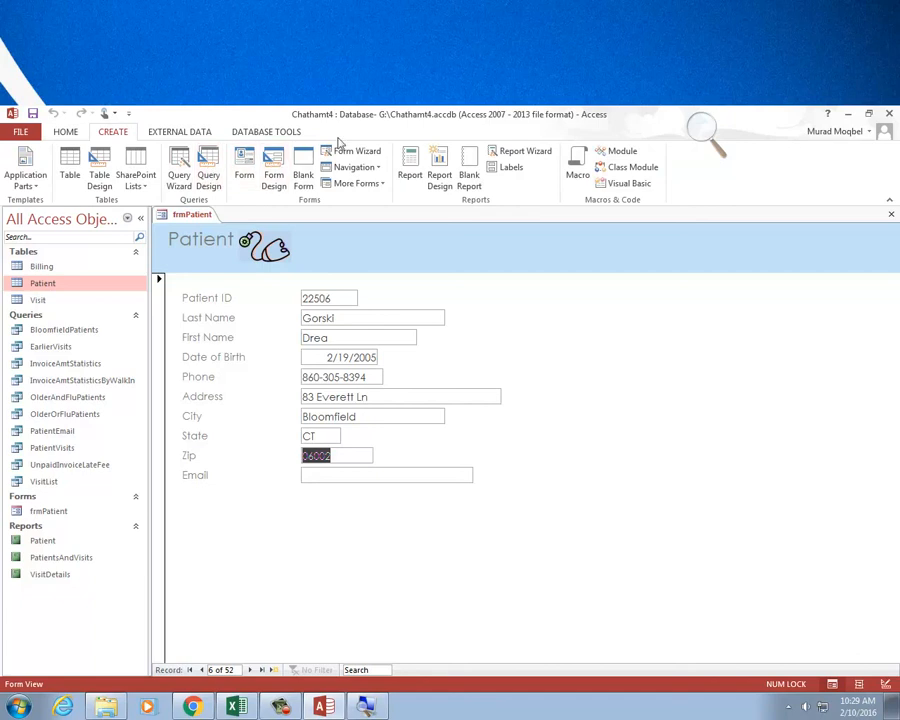
left_click(240, 135)
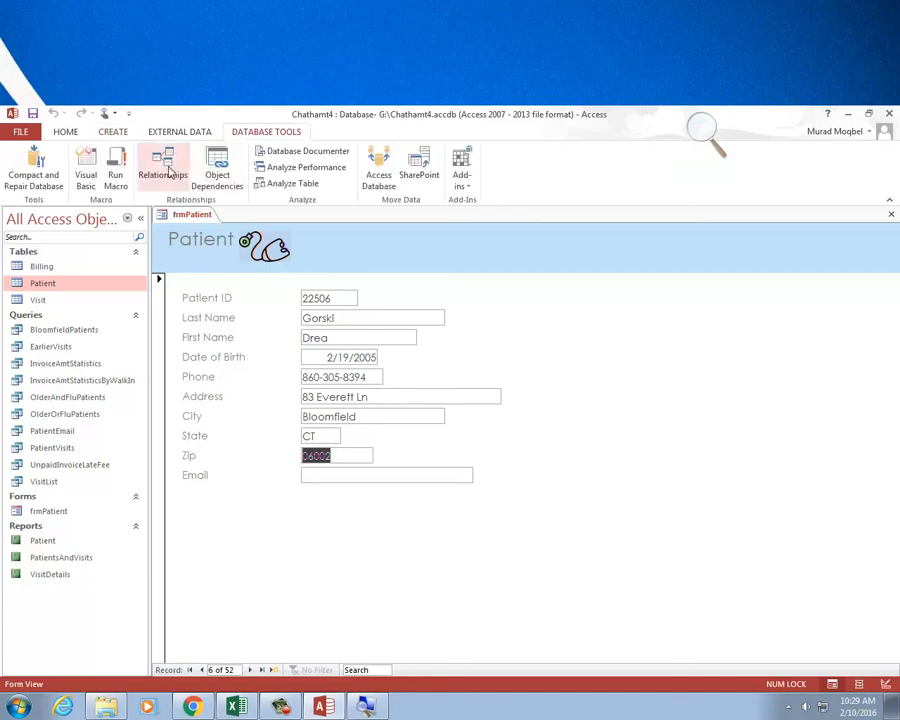
left_click(167, 170)
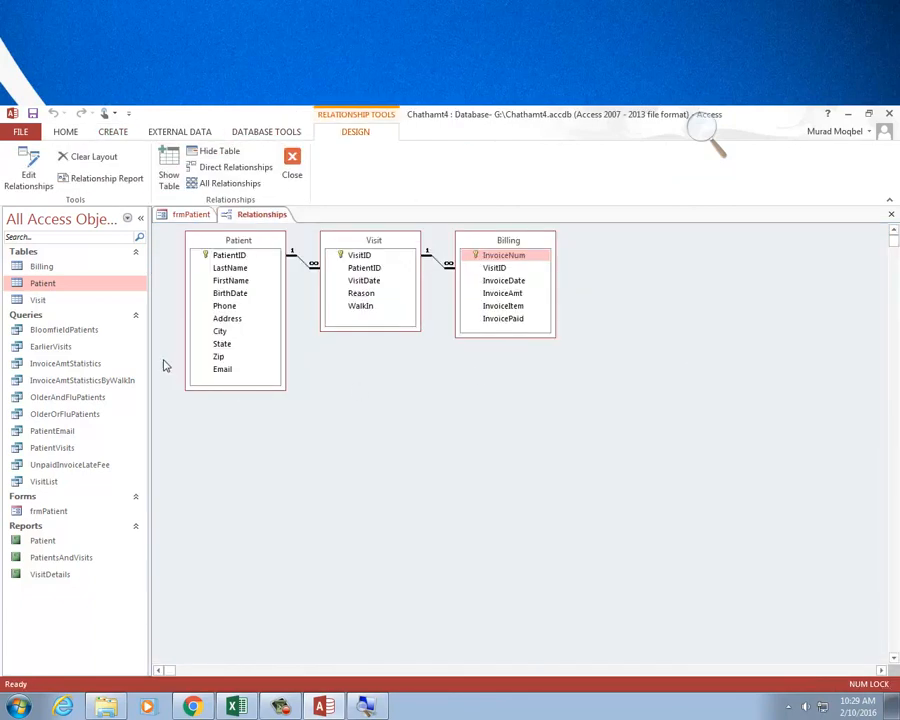
left_click(247, 243)
left_click(358, 239)
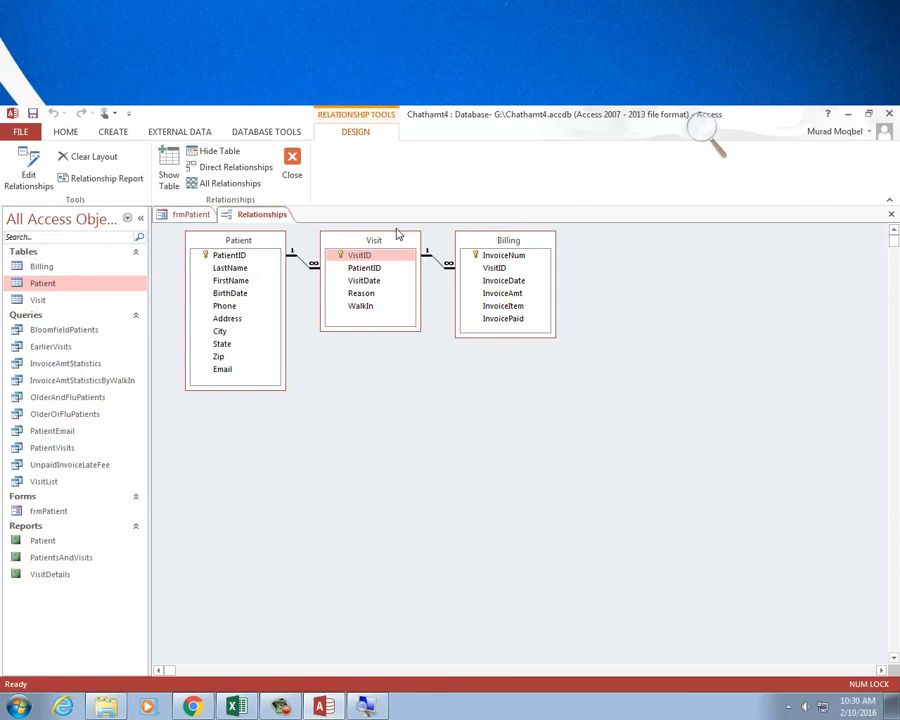
- Start a new form with the Form Wizard from the Patient table and add the PatientID and FirstName fields
left_click(113, 132)
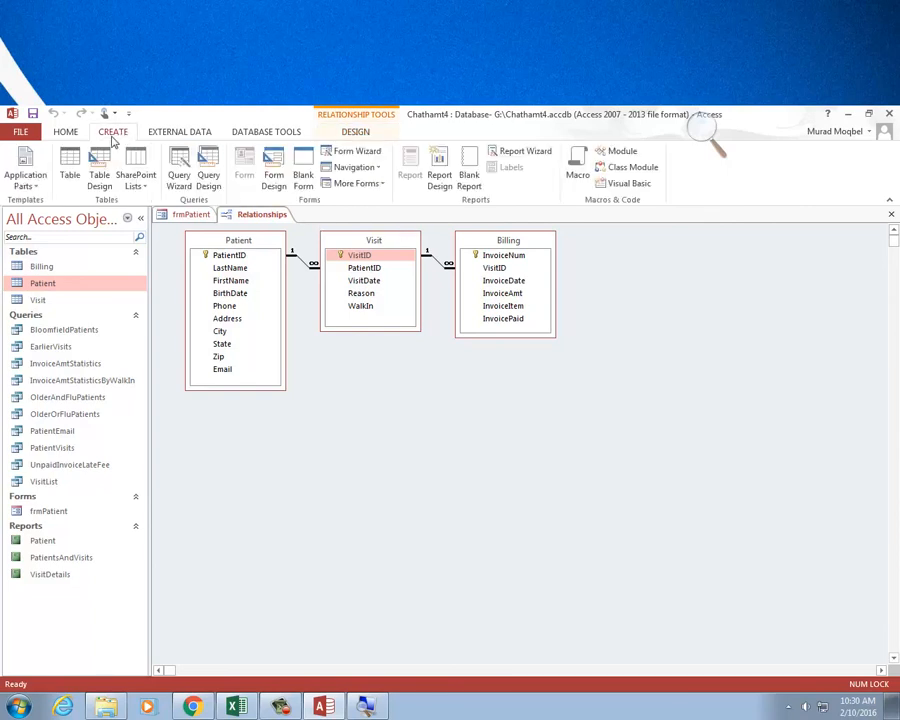
left_click(350, 151)
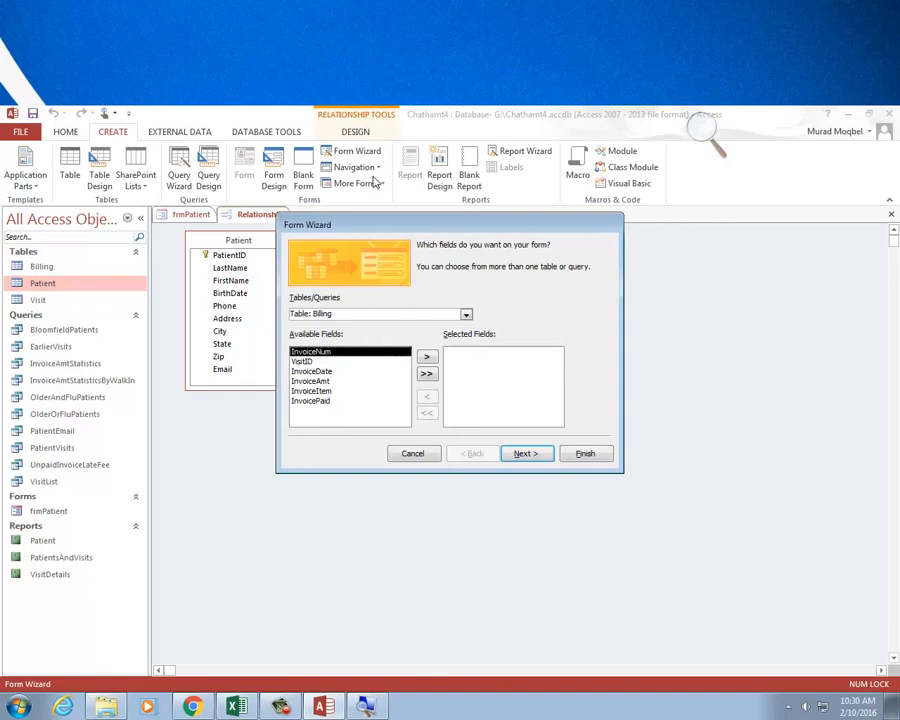
left_click(466, 314)
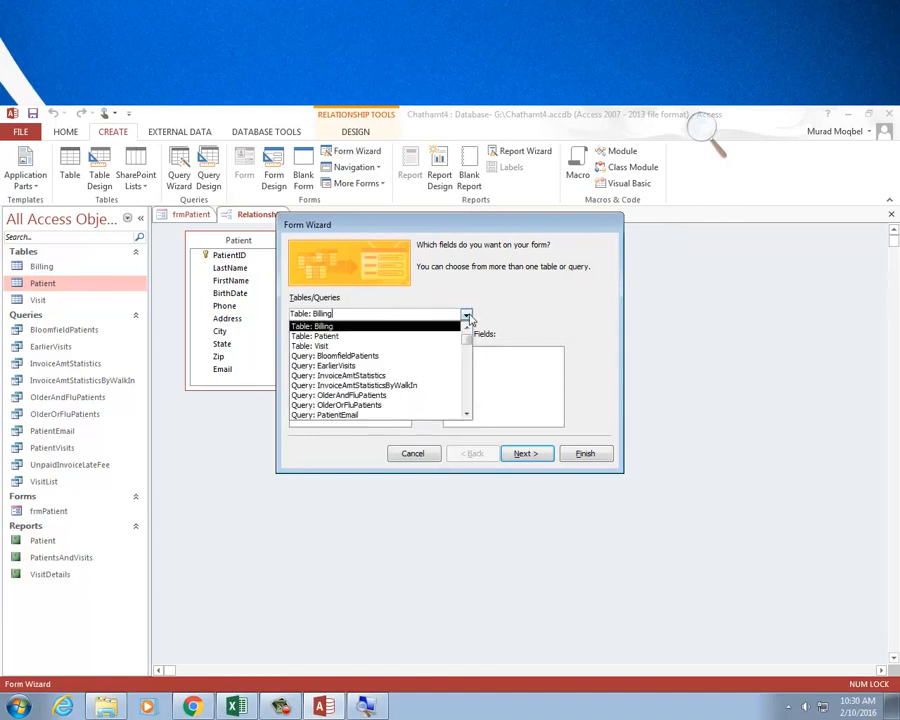
left_click(368, 337)
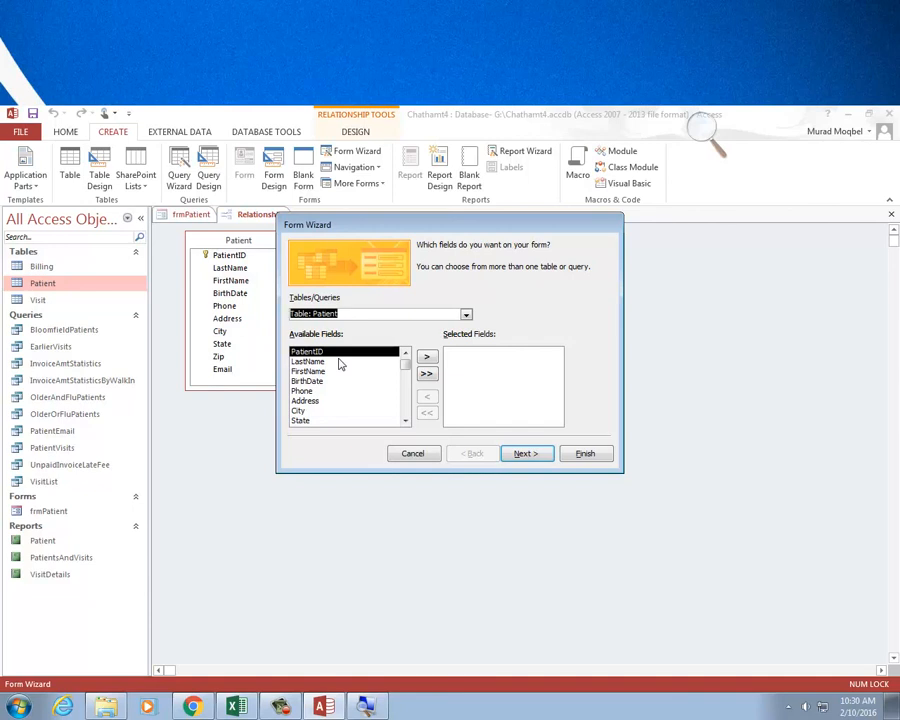
left_click(426, 357)
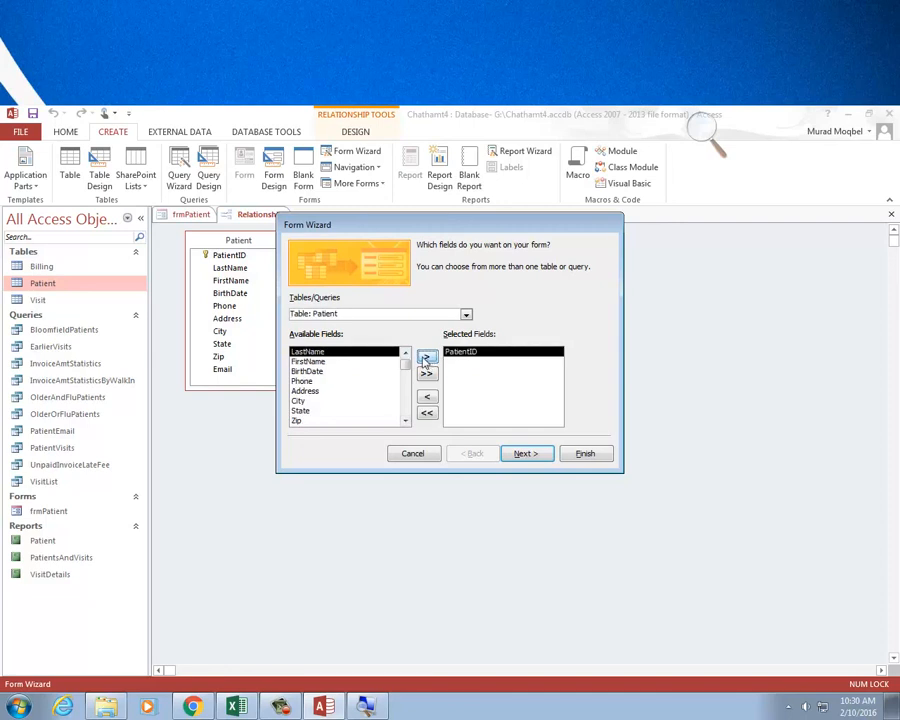
left_click(308, 361)
left_click(426, 357)
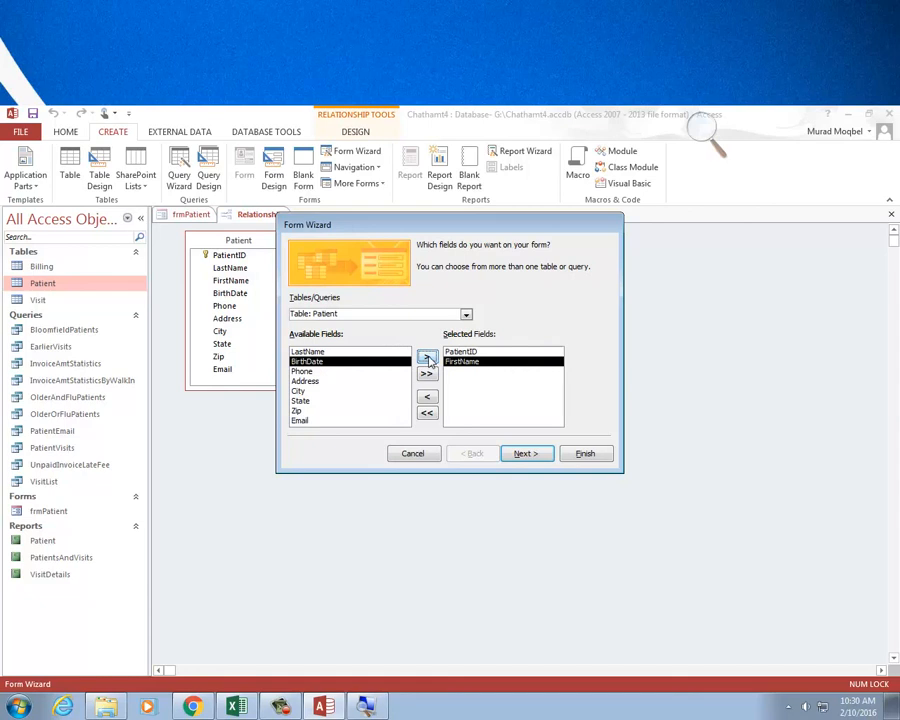
- Add the LastName, BirthDate, Phone and Email fields from the Patient table to the form's selected fields
left_click(338, 352)
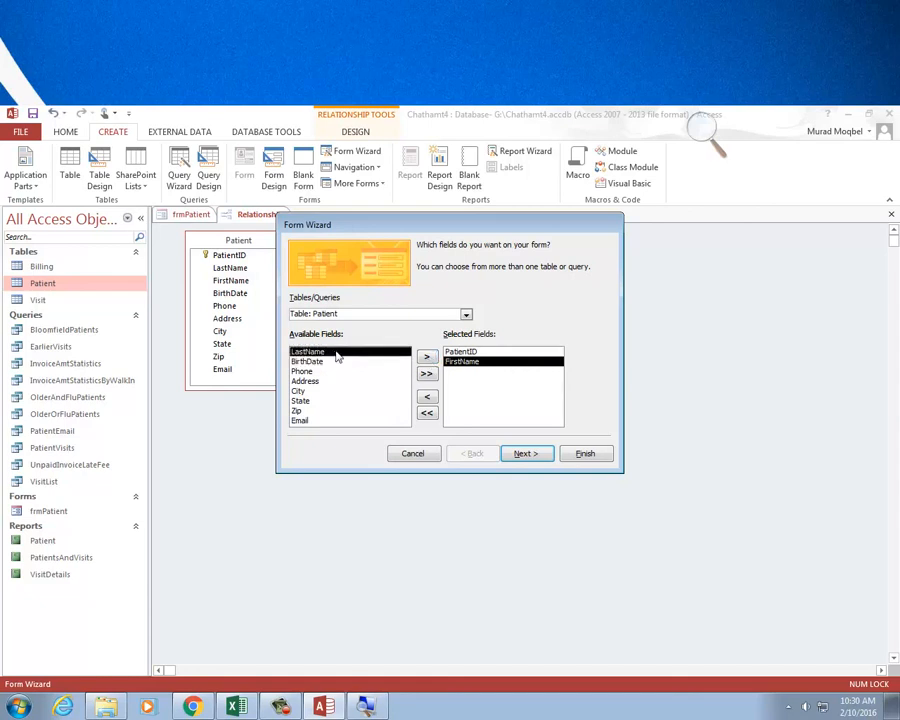
left_click(427, 357)
left_click(427, 357)
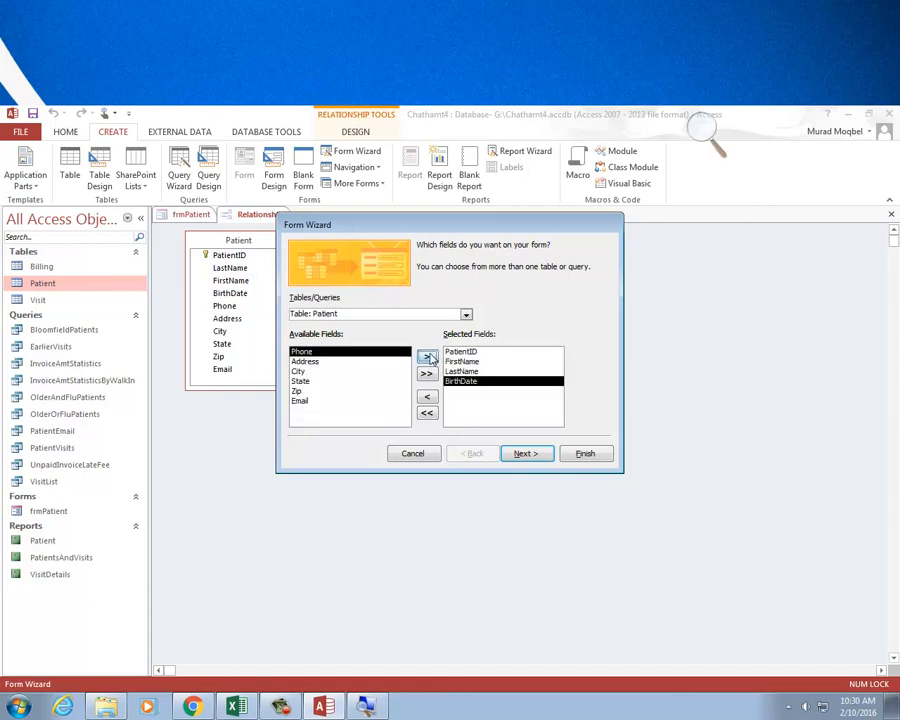
left_click(427, 357)
left_click(312, 390)
left_click(427, 357)
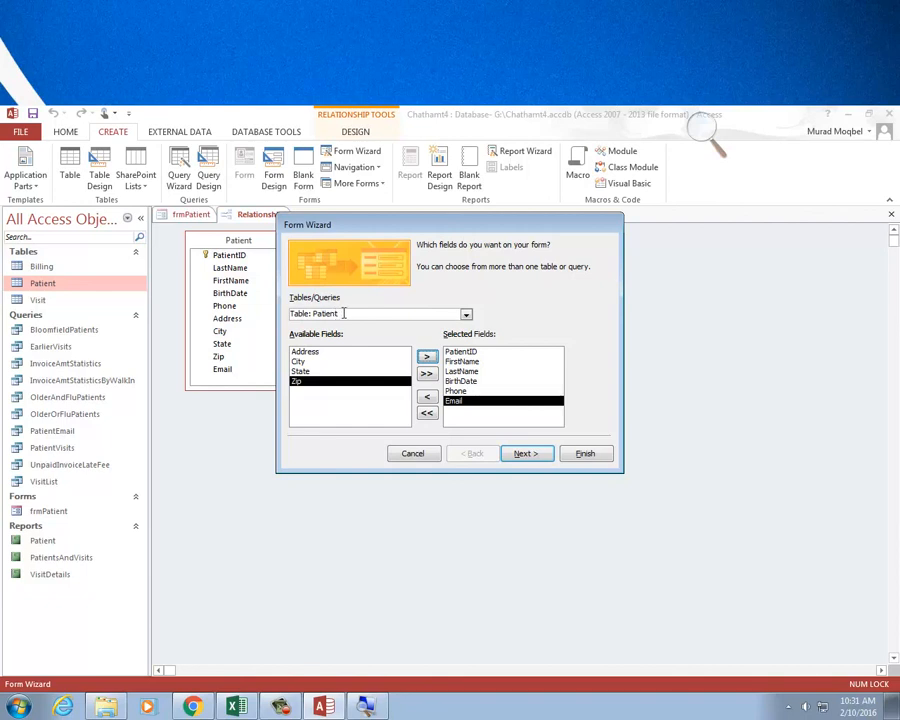
- Add all fields of the Visit table except its PatientID to the form and continue to the data view options
left_click(466, 314)
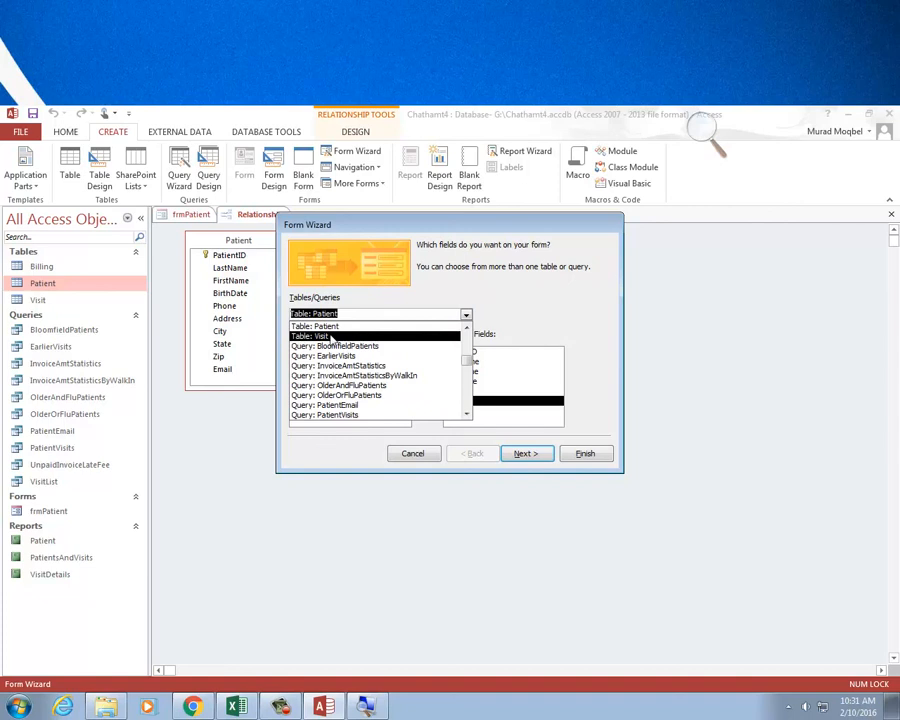
left_click(331, 337)
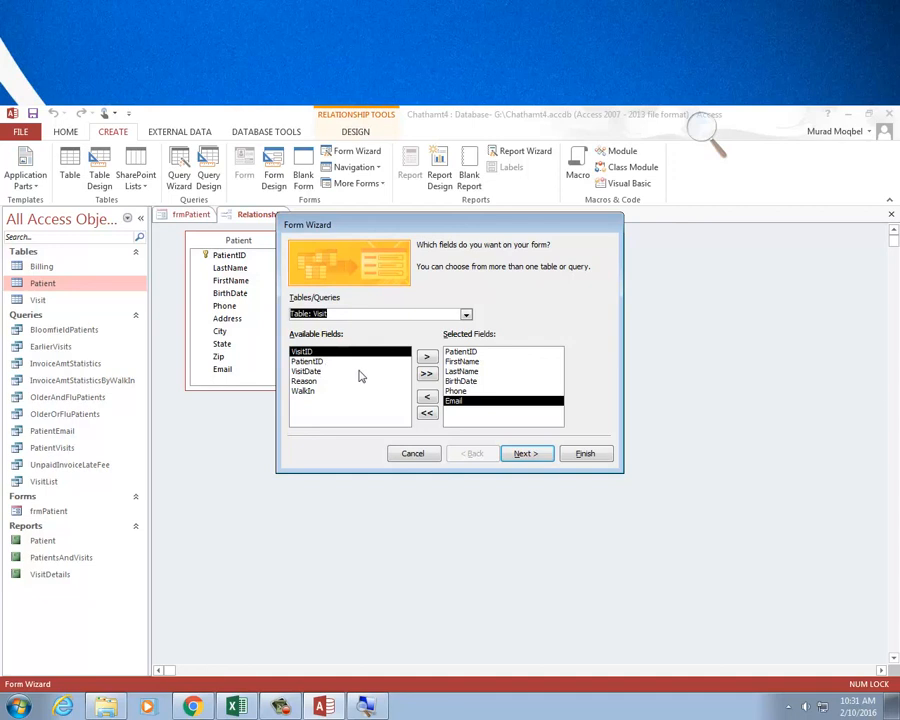
left_click(427, 377)
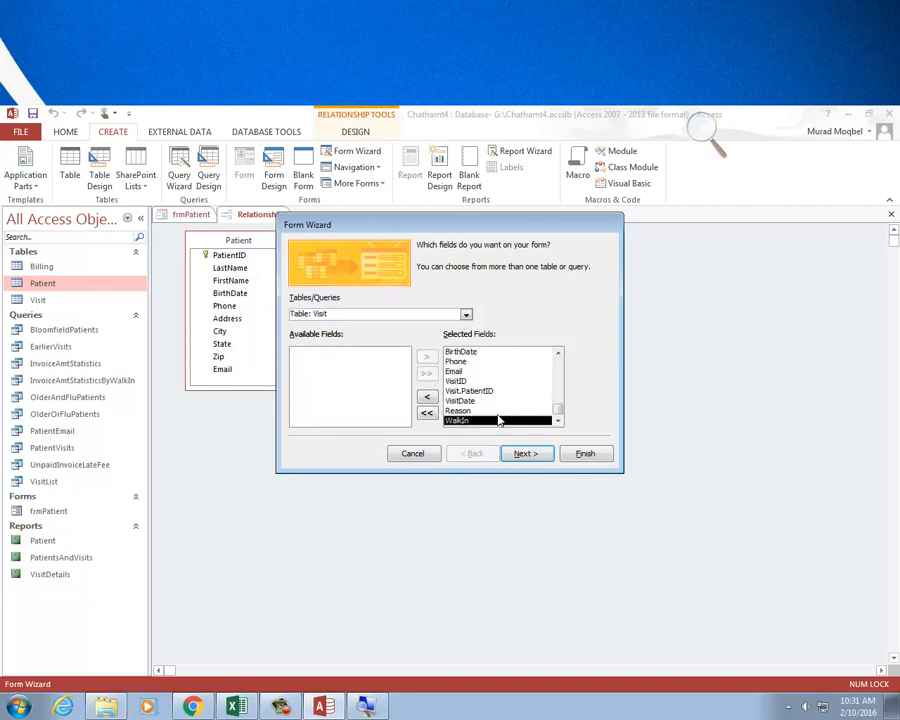
left_click(487, 393)
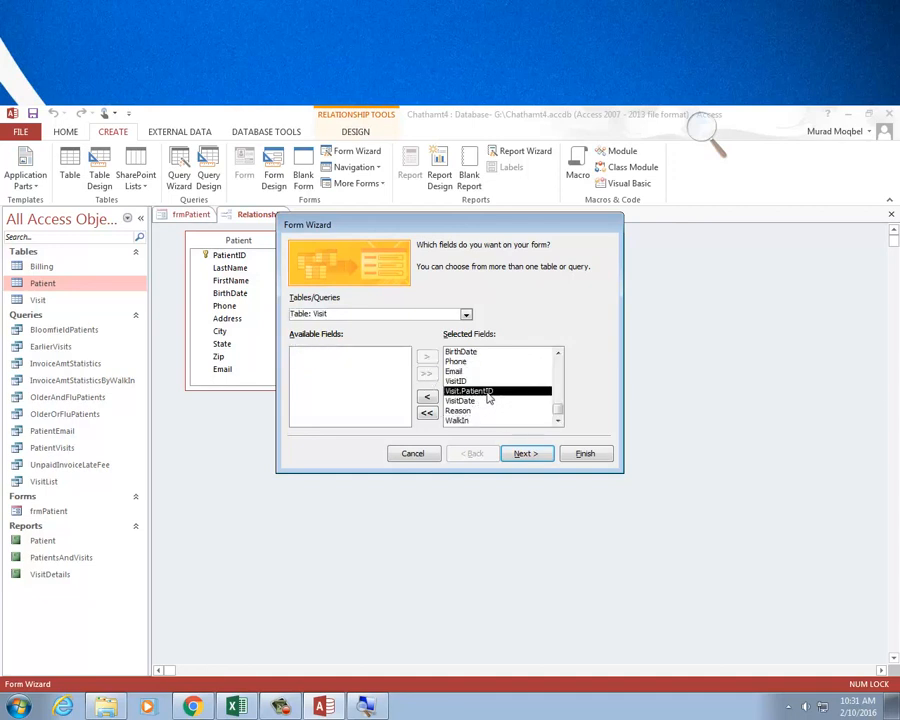
left_click(427, 396)
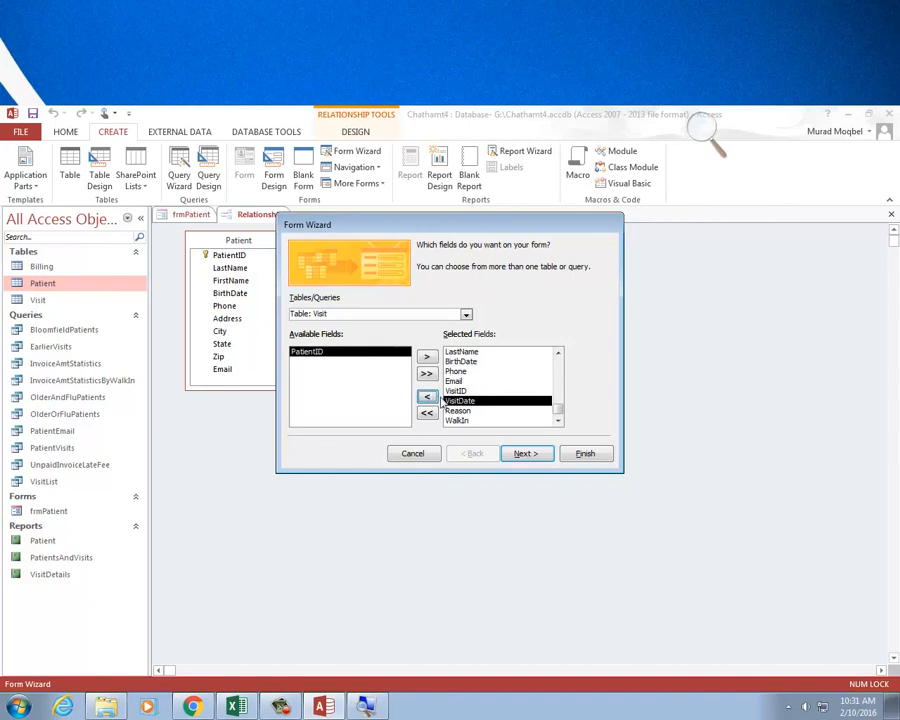
left_click(527, 455)
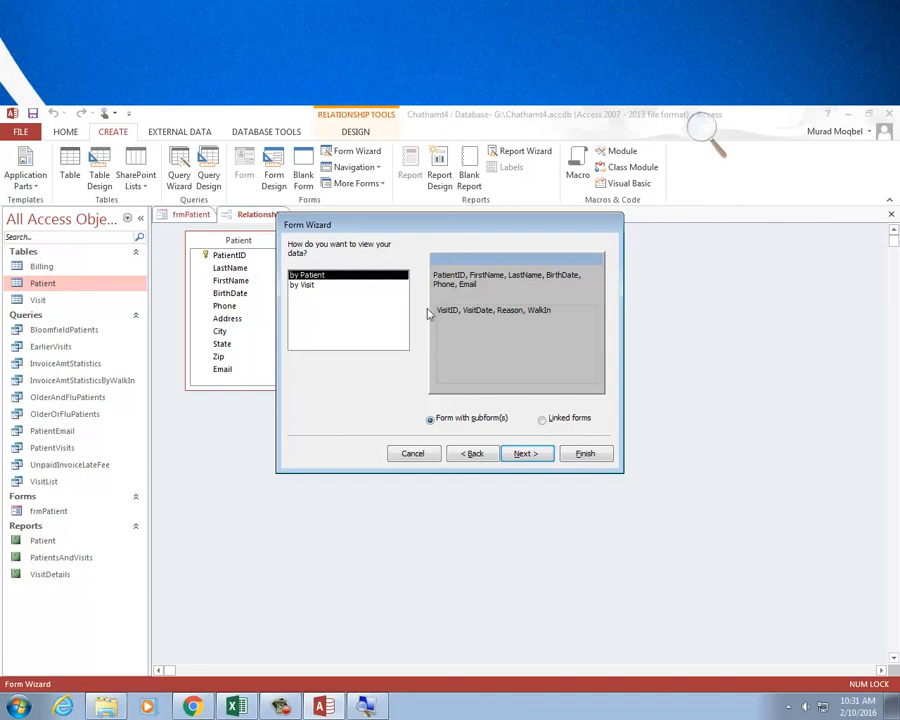
- Compare viewing the data by Visit, choose by Patient with a subform, and accept the default subform layout
left_click(313, 287)
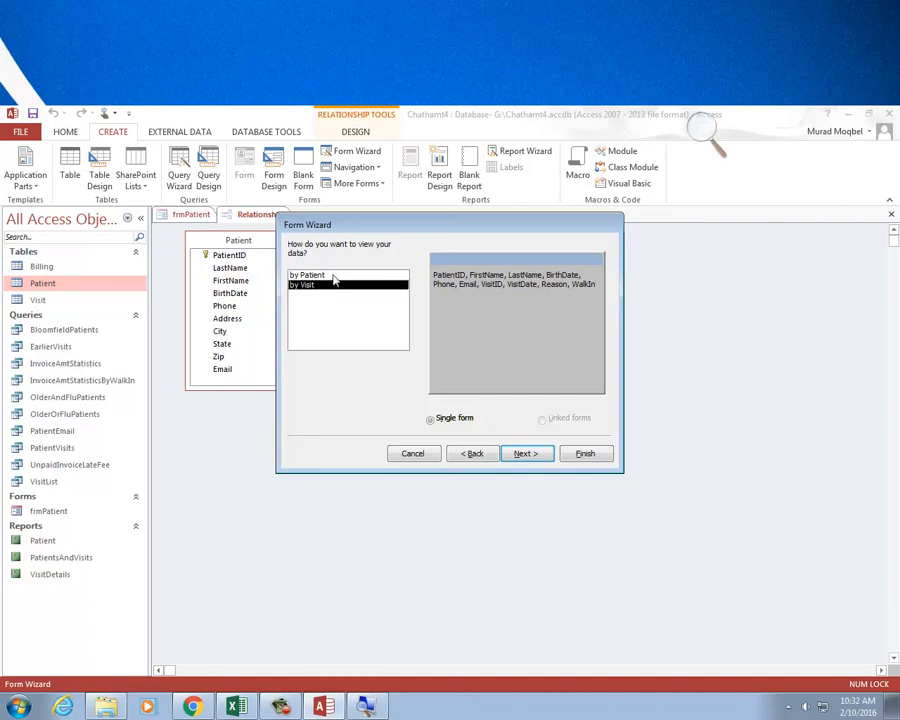
left_click(338, 276)
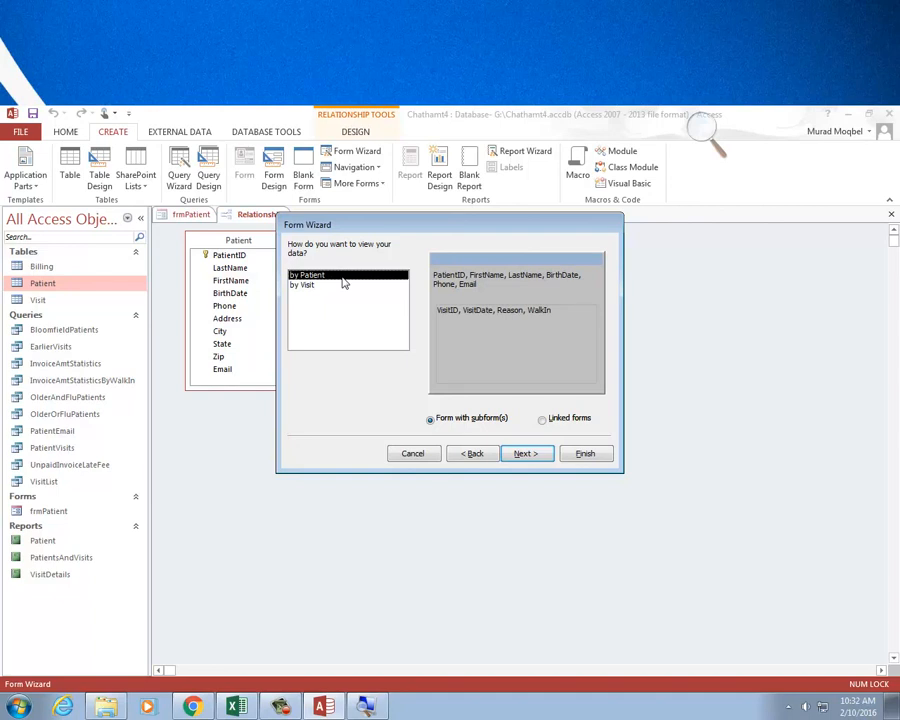
left_click(525, 453)
left_click(526, 454)
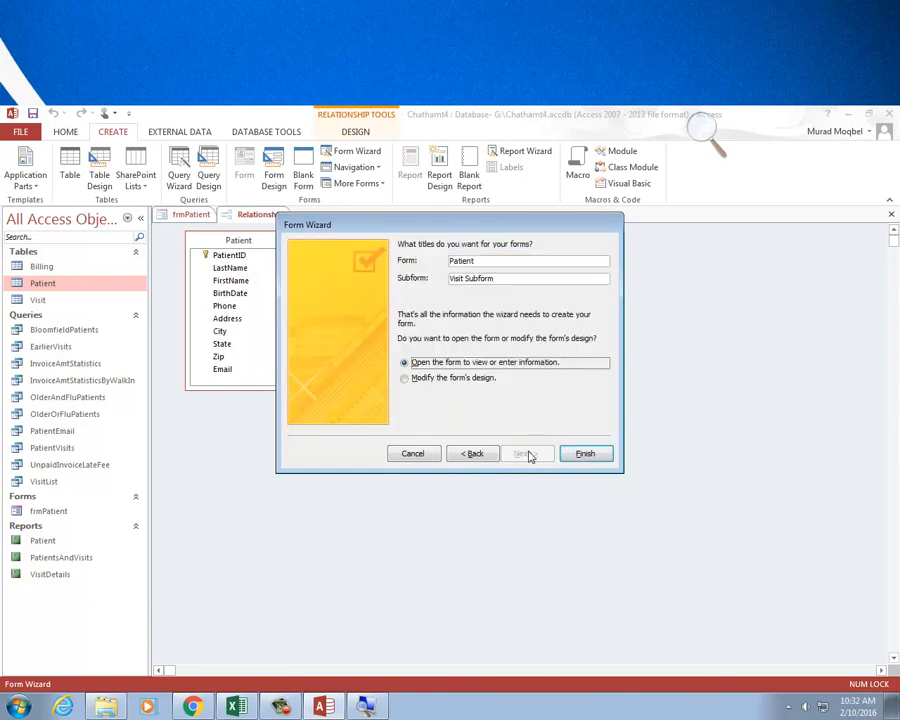
- Title the main form frmPatientData, keep the subform title Visit Subform, and finish the wizard with the form open for viewing
double_click(448, 264)
left_click(448, 262)
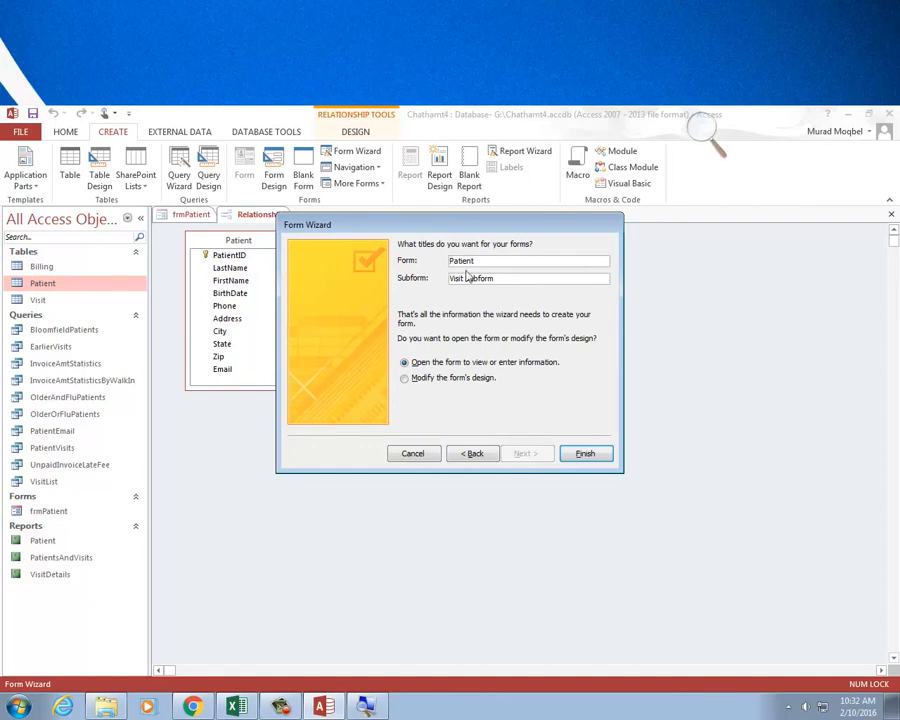
type("frmPatientData")
left_click(586, 454)
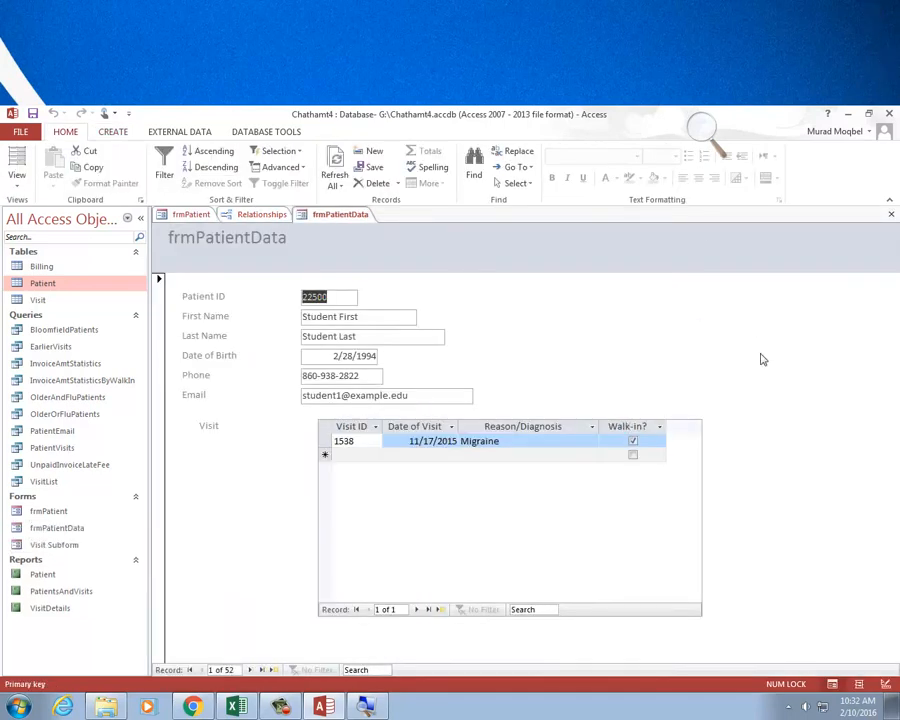
- Browse forward through the patient records in frmPatientData to record 7, checking each patient's visits in the subform
left_click(252, 670)
left_click(252, 670)
left_click(252, 670)
left_click(252, 670)
left_click(252, 670)
left_click(252, 670)
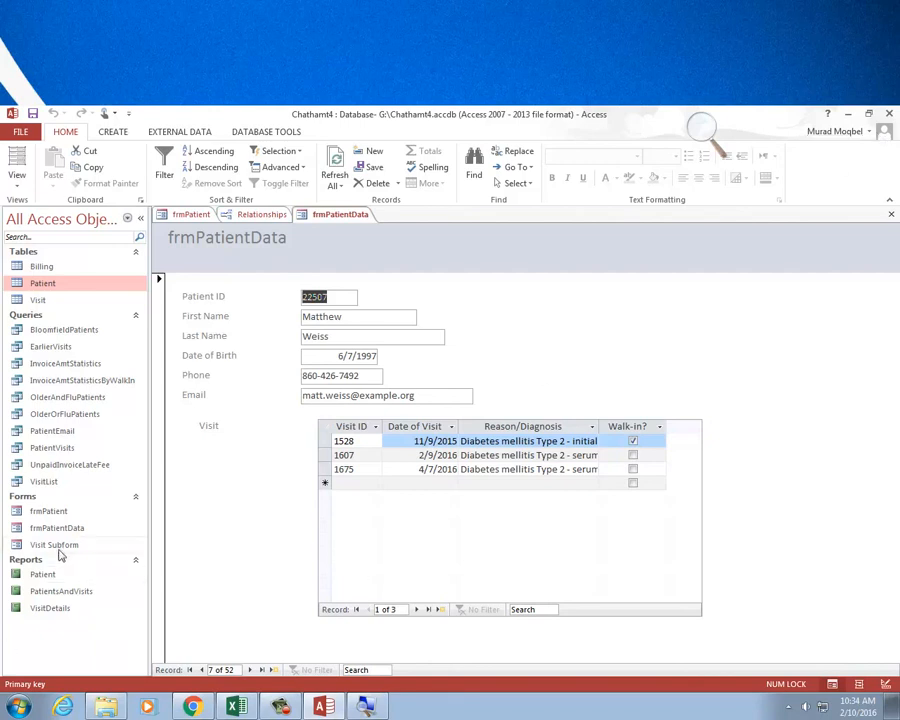
- Open the Patient report and switch it to Layout View
left_click(43, 575)
double_click(43, 575)
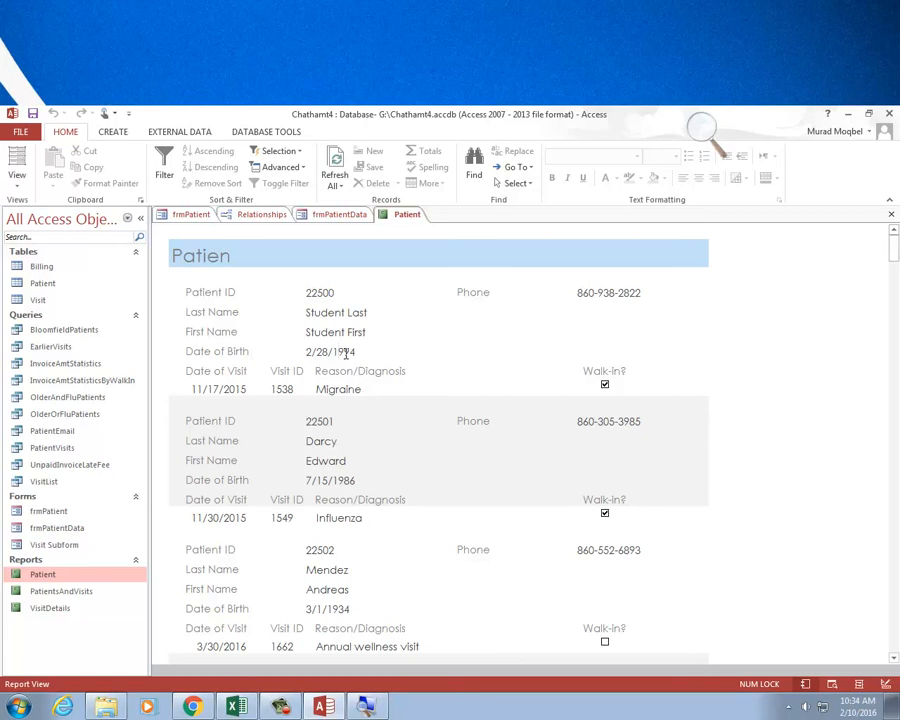
left_click(25, 175)
left_click(58, 272)
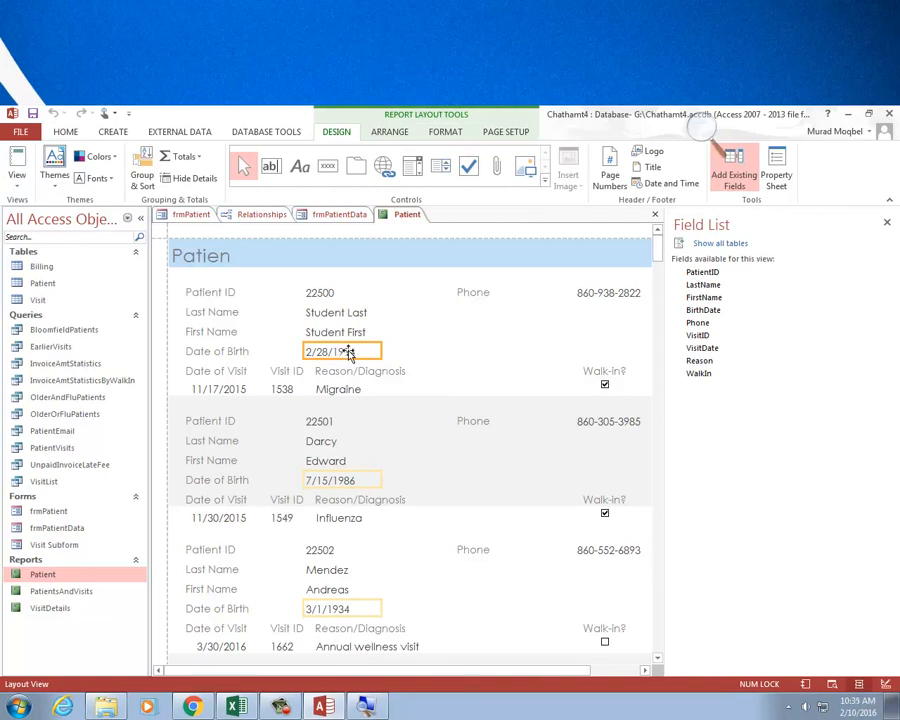
- Create a conditional formatting rule for the report's BirthDate field with the condition field value greater than #1/1/1997#
left_click(452, 132)
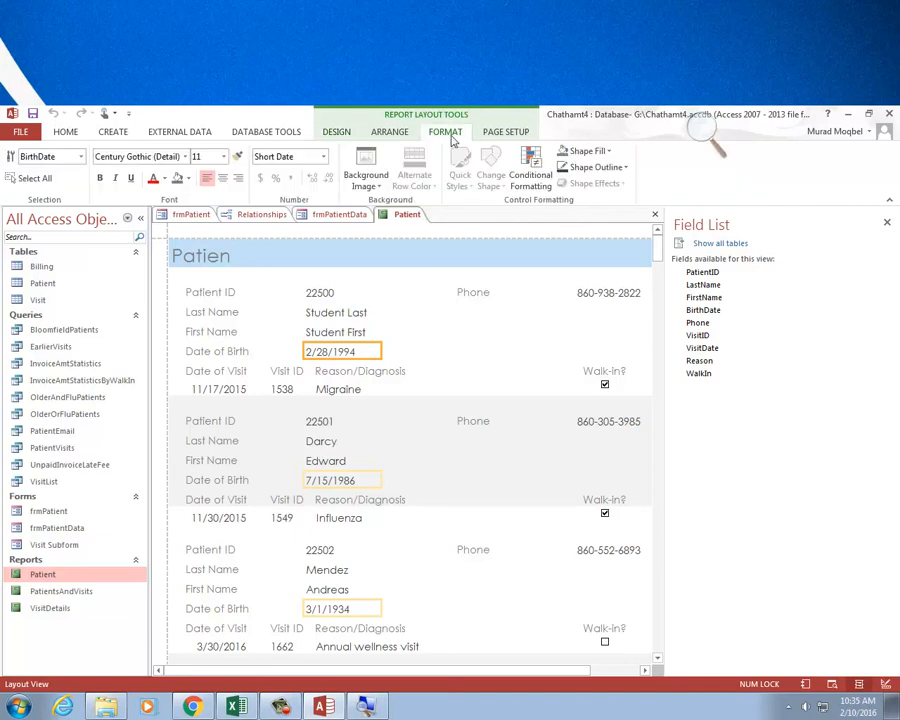
left_click(538, 160)
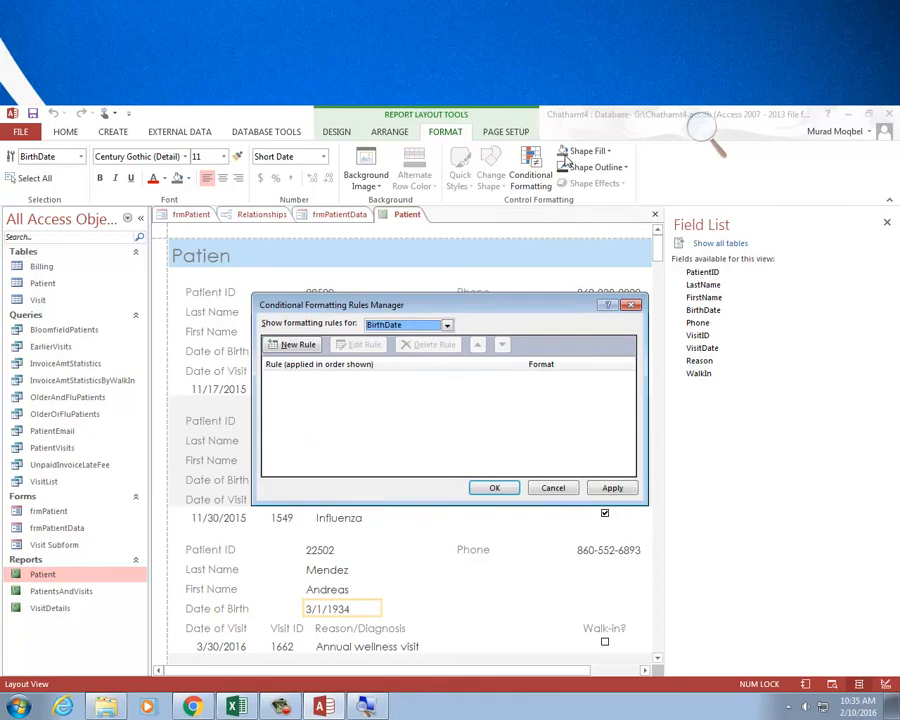
left_click(290, 344)
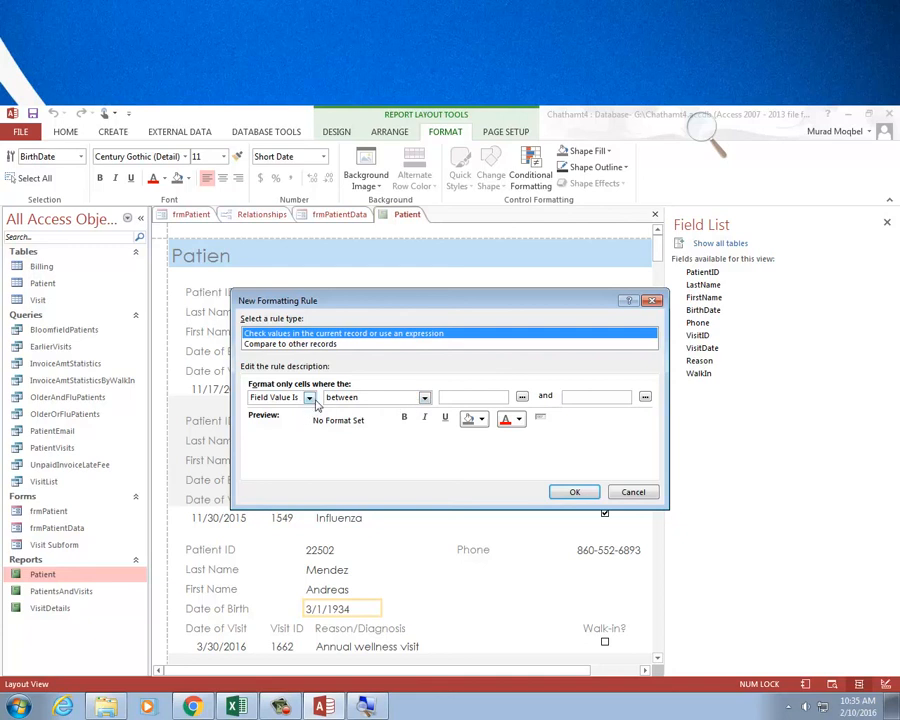
left_click(311, 397)
left_click(290, 406)
left_click(425, 398)
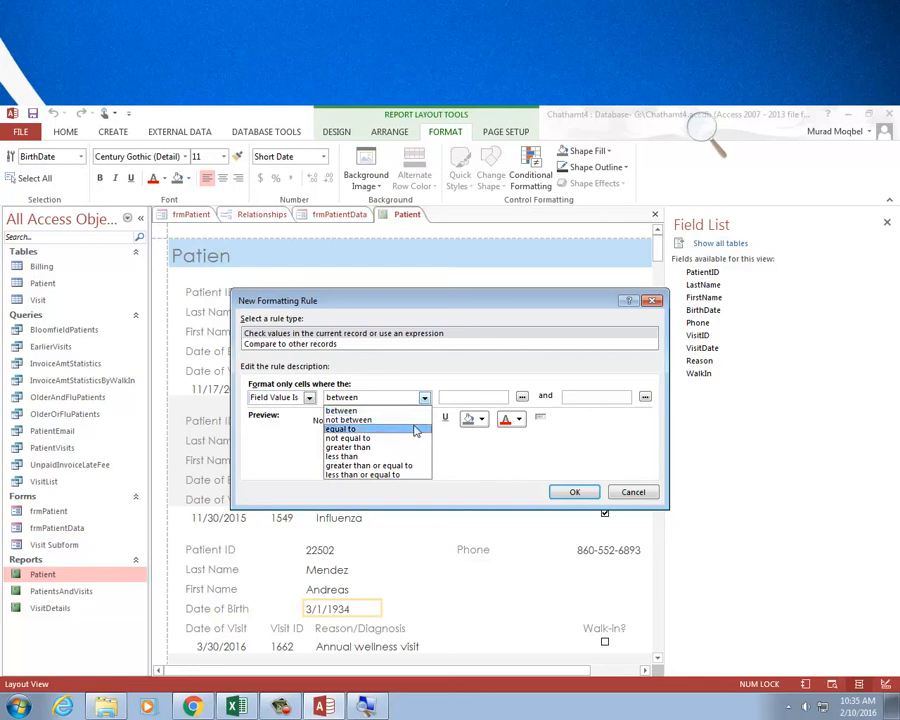
left_click(388, 450)
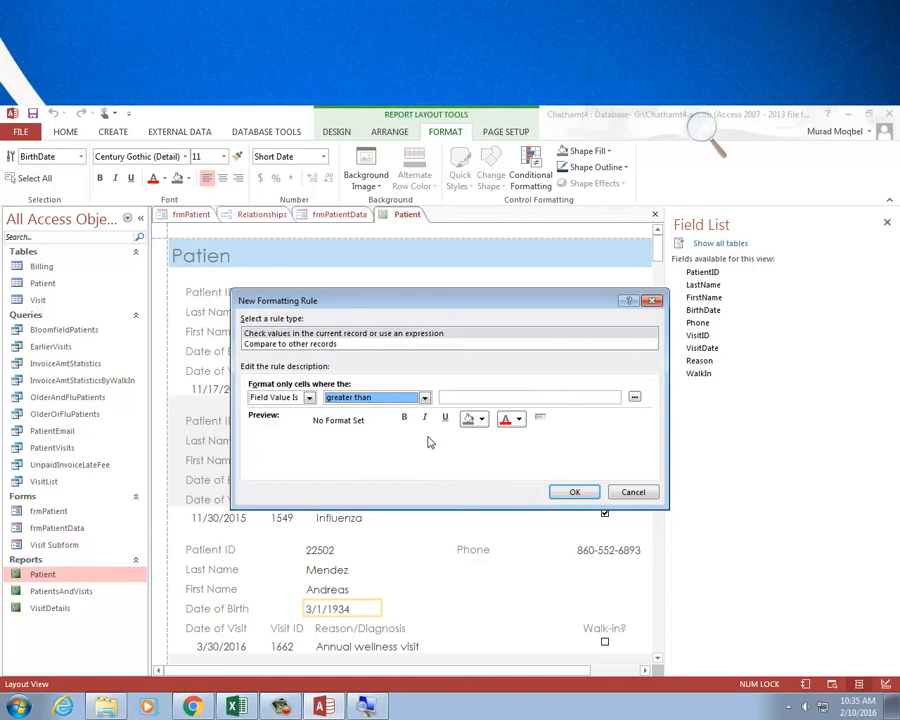
left_click(586, 397)
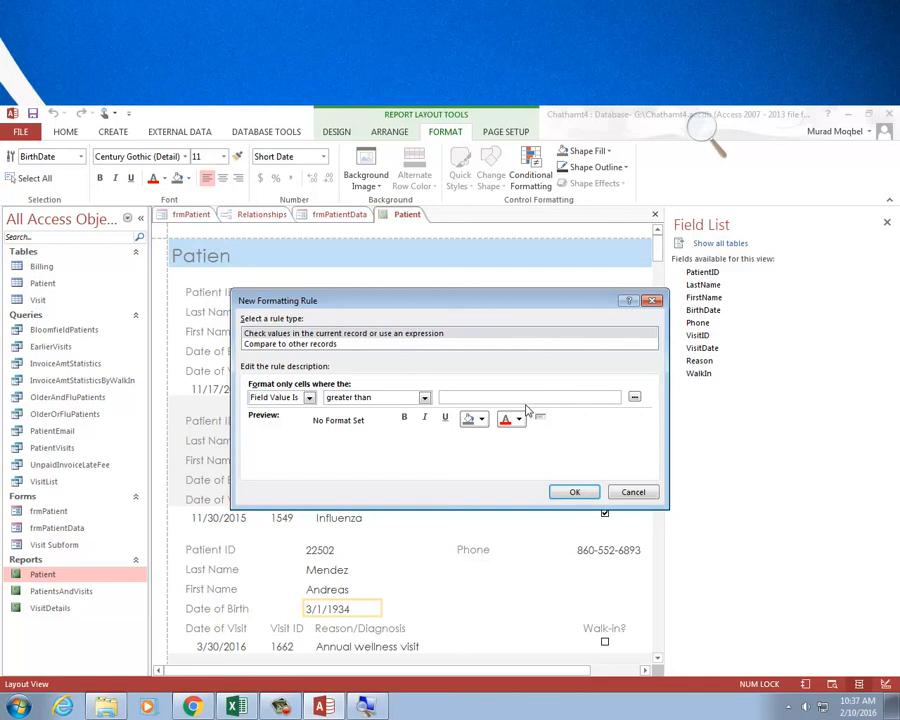
type("#")
type("1/1/20")
key("BackSpace")
key("BackSpace")
type("1997#")
- Set the rule's format to bold red text and apply the rule to the BirthDate field
left_click(518, 419)
left_click(513, 483)
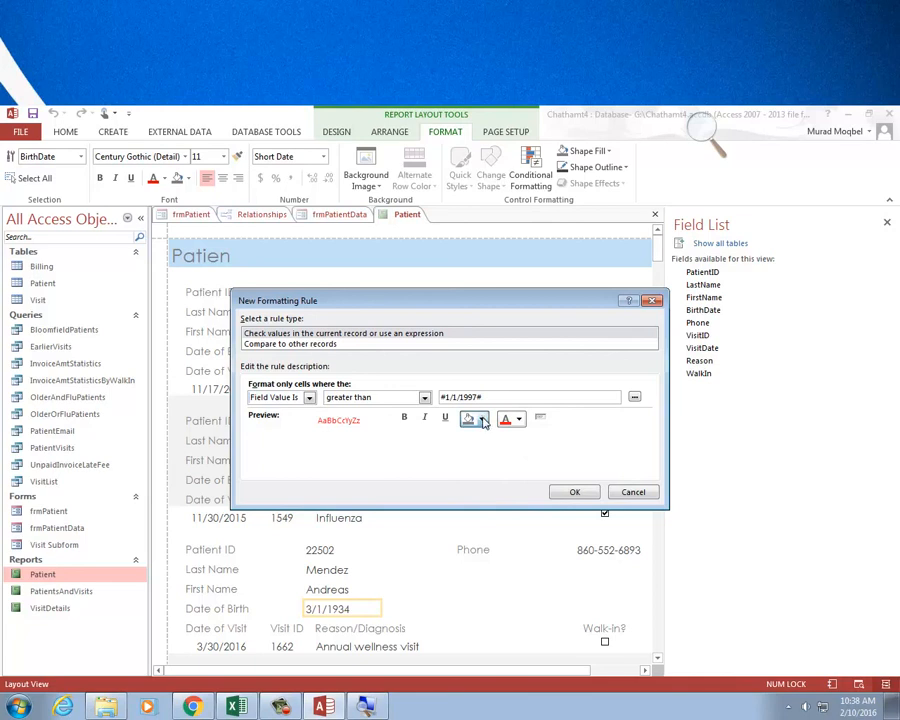
left_click(481, 419)
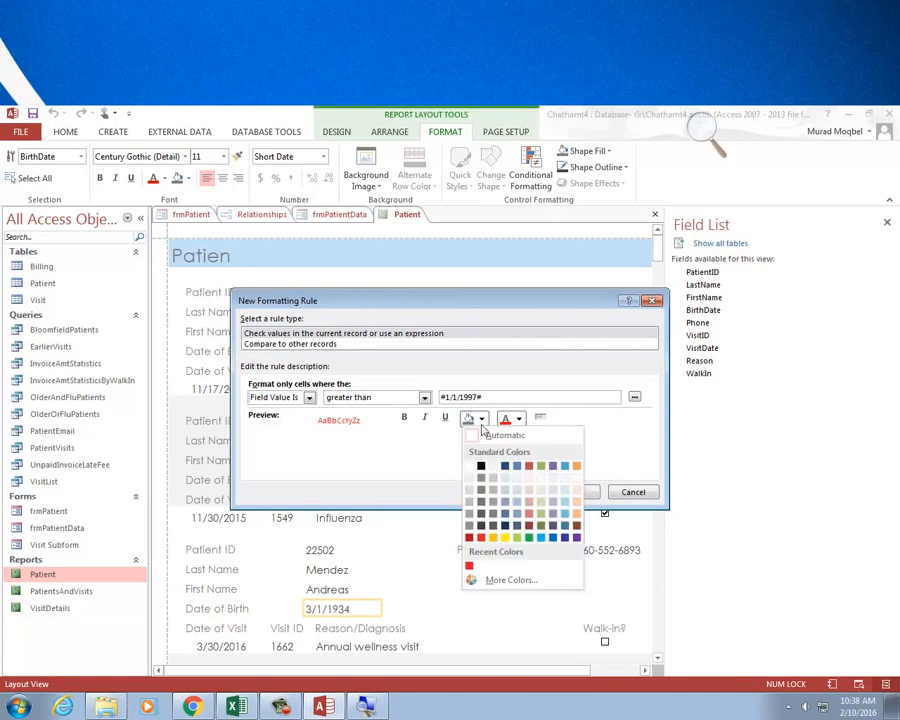
left_click(404, 417)
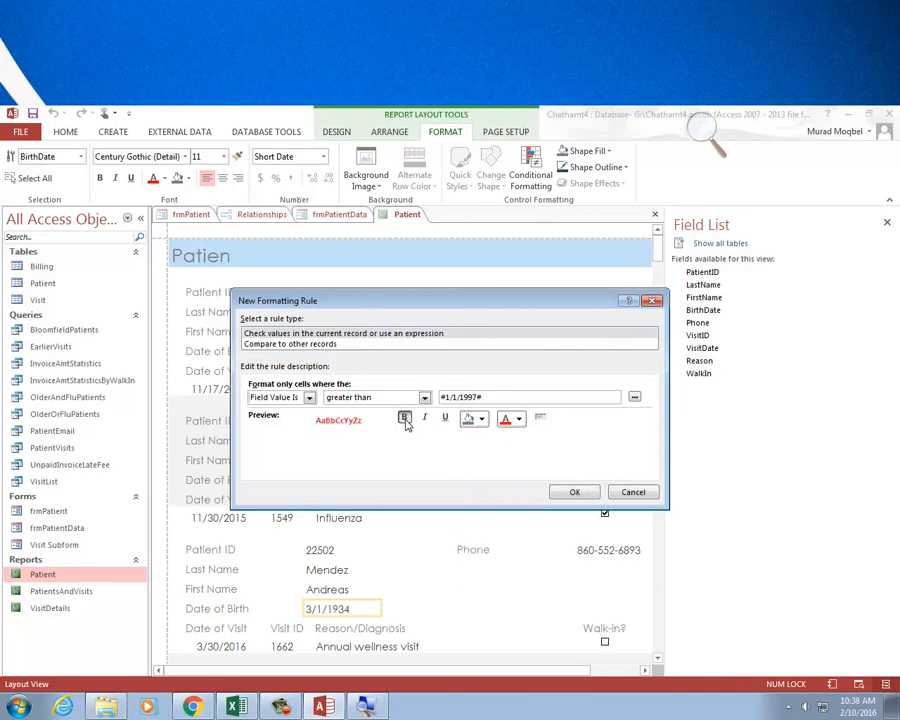
left_click(573, 491)
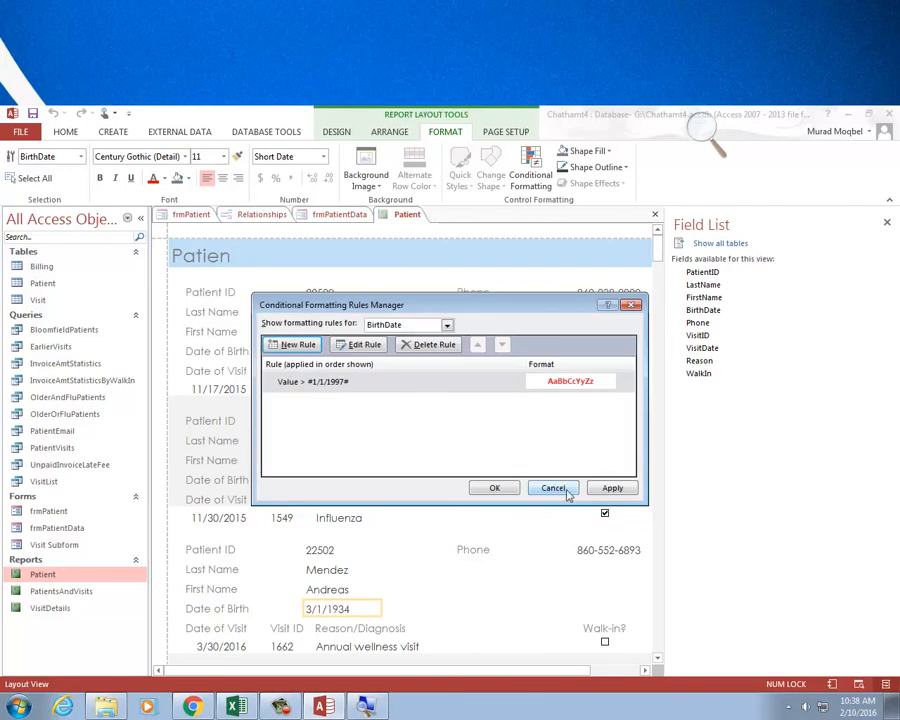
left_click(500, 489)
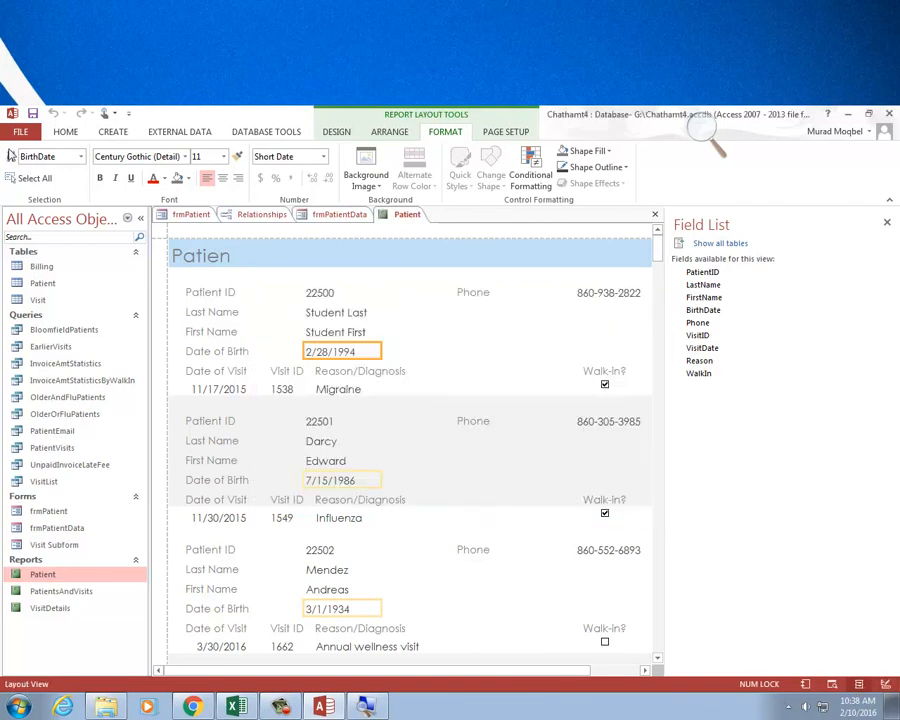
- Switch the Patient report to Report View and examine the formatting of the birth dates across the patient records
left_click(65, 131)
left_click(17, 157)
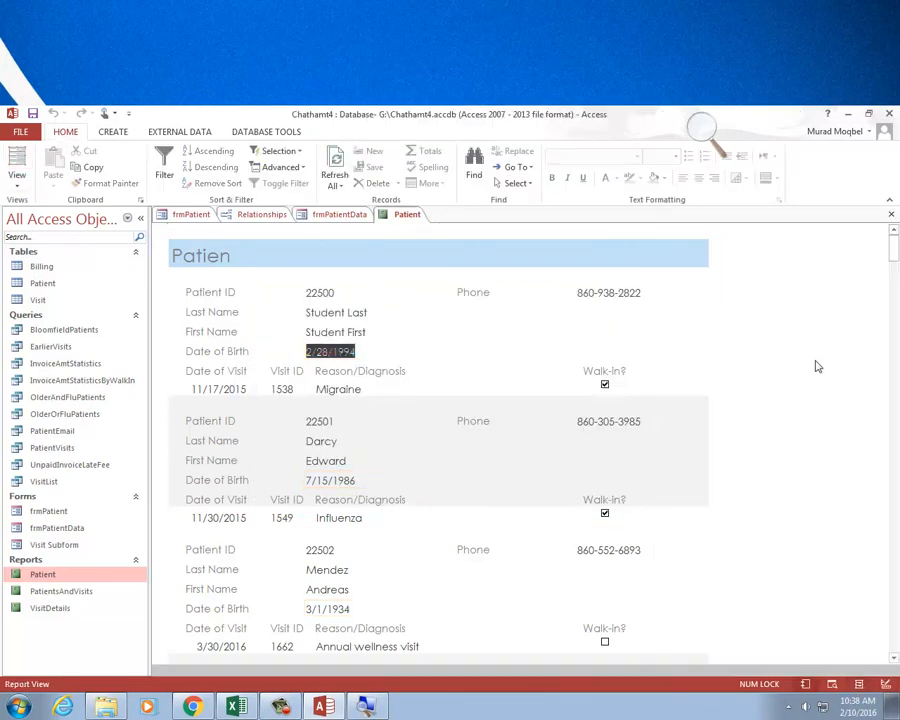
scroll(896, 260, "down", 1)
left_click_drag(896, 260, 880, 423)
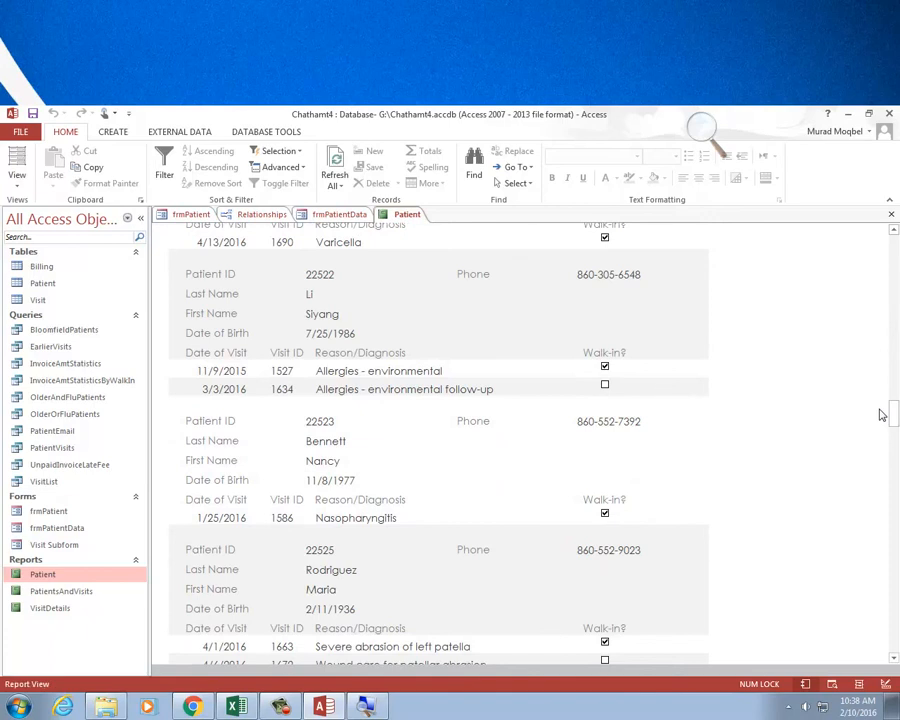
scroll(880, 412, "up", 15)
scroll(394, 516, "down", 8)
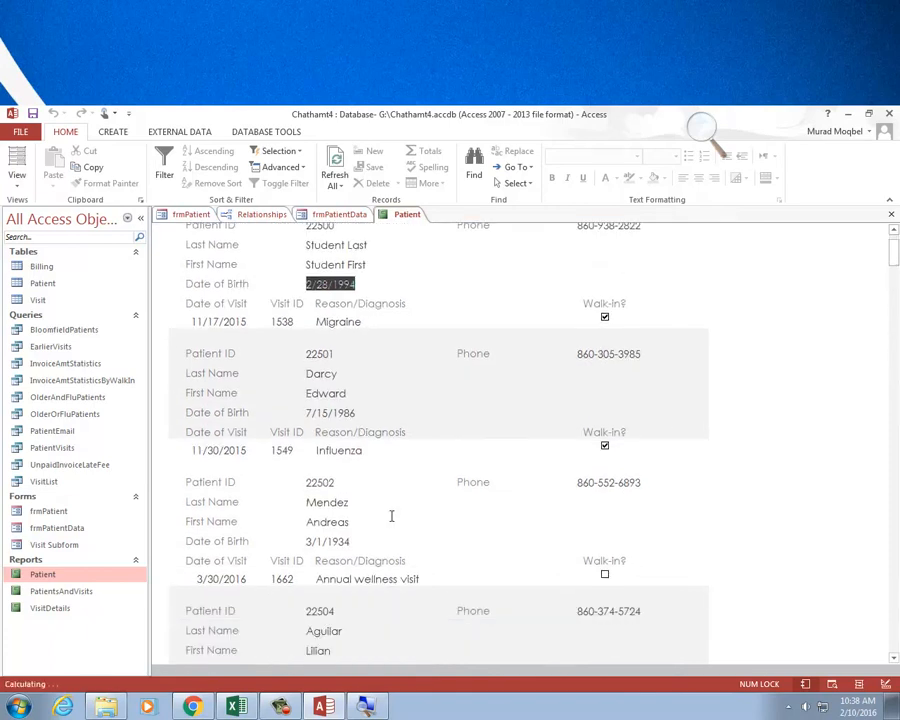
scroll(316, 590, "down", 3)
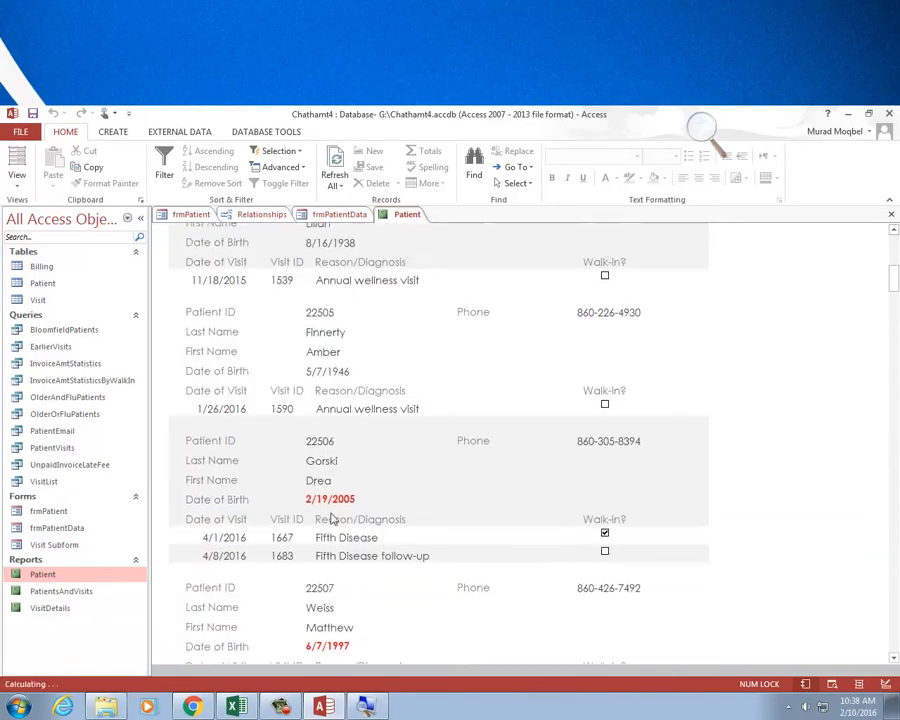
scroll(310, 510, "down", 1)
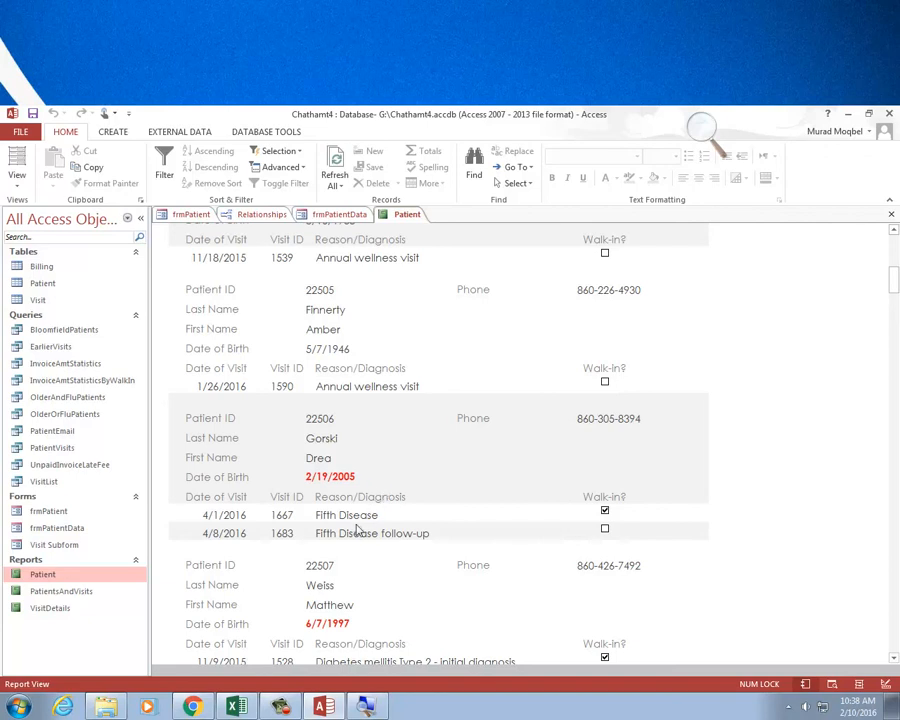
scroll(330, 505, "down", 1)
scroll(324, 498, "down", 2)
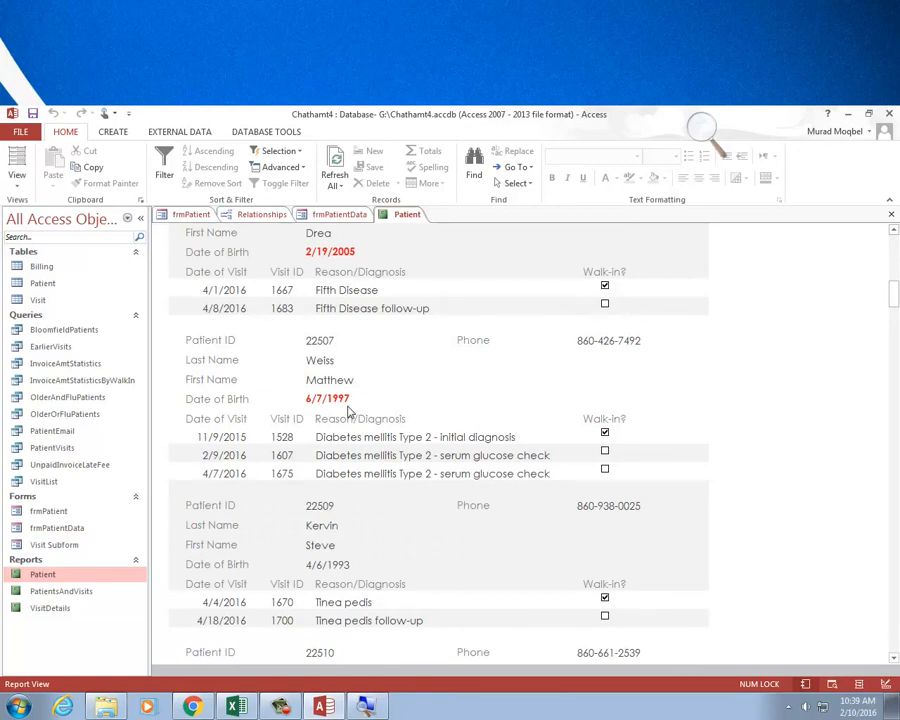
scroll(349, 411, "down", 3)
scroll(349, 441, "down", 2)
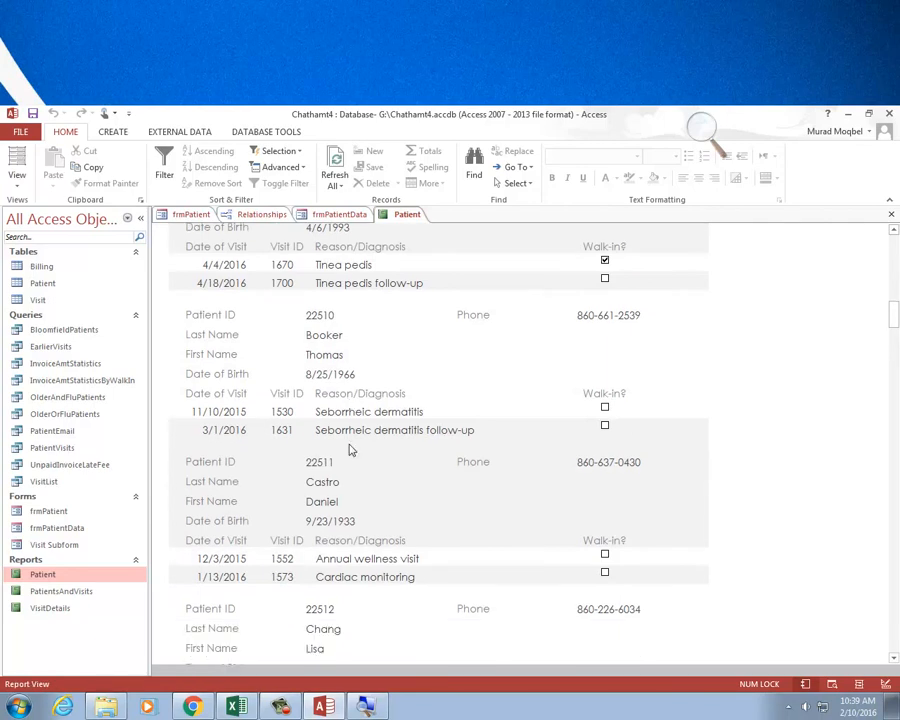
scroll(349, 450, "down", 1)
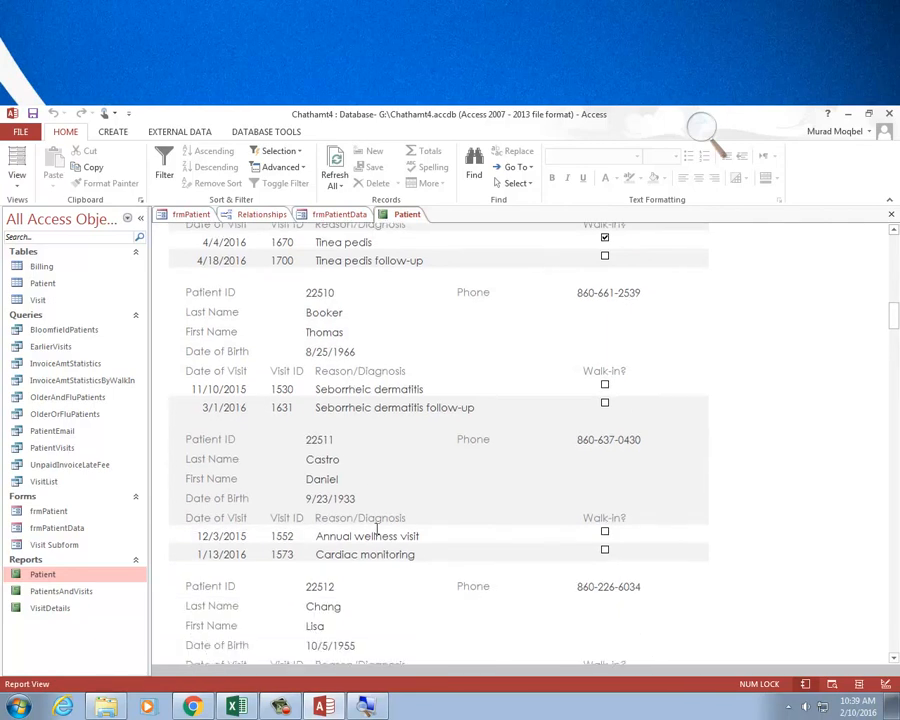